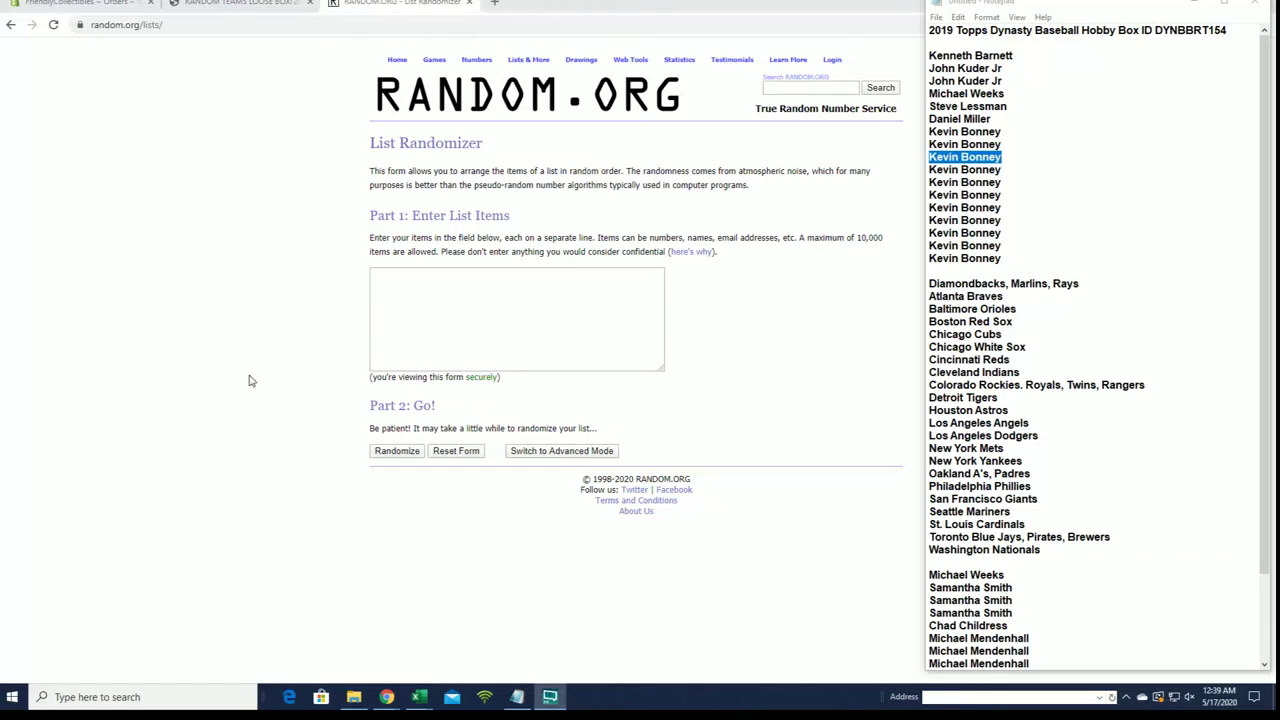
Copy the last 15 owner names from Notepad into the RANDOM.ORG List Randomizer box
left_click(1074, 180)
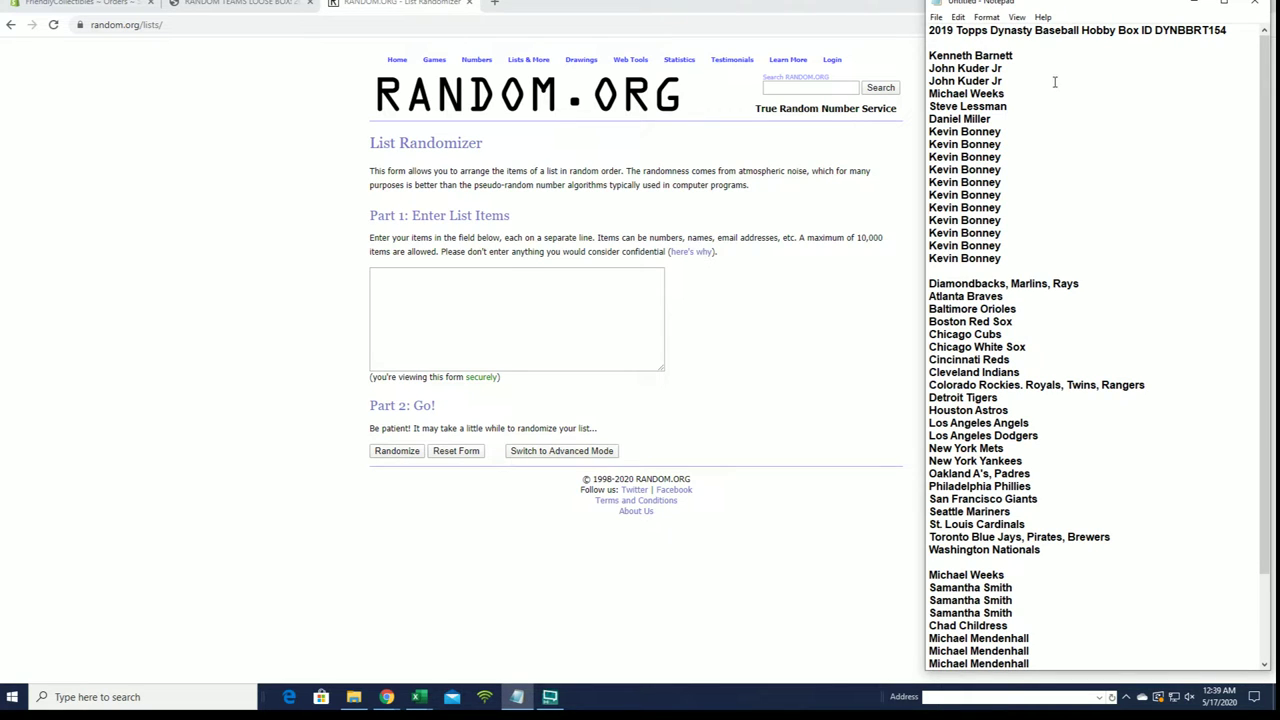
left_click_drag(930, 55, 1030, 260)
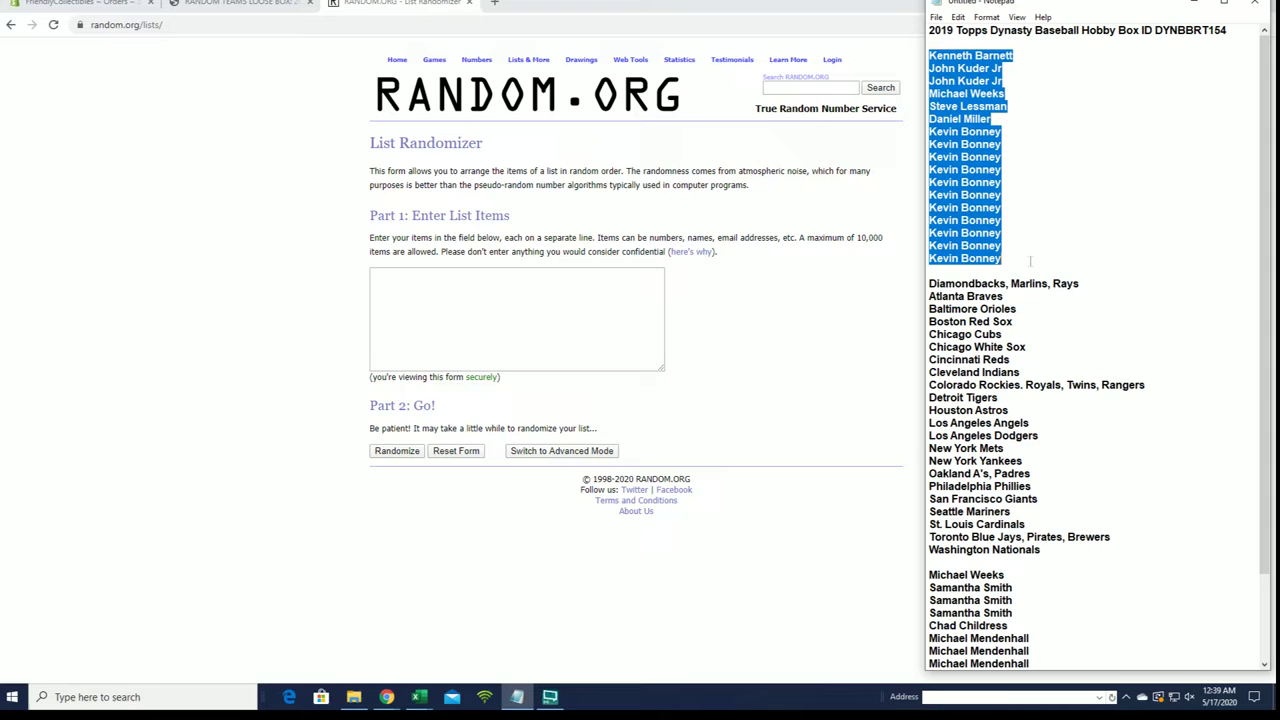
left_click(1052, 222)
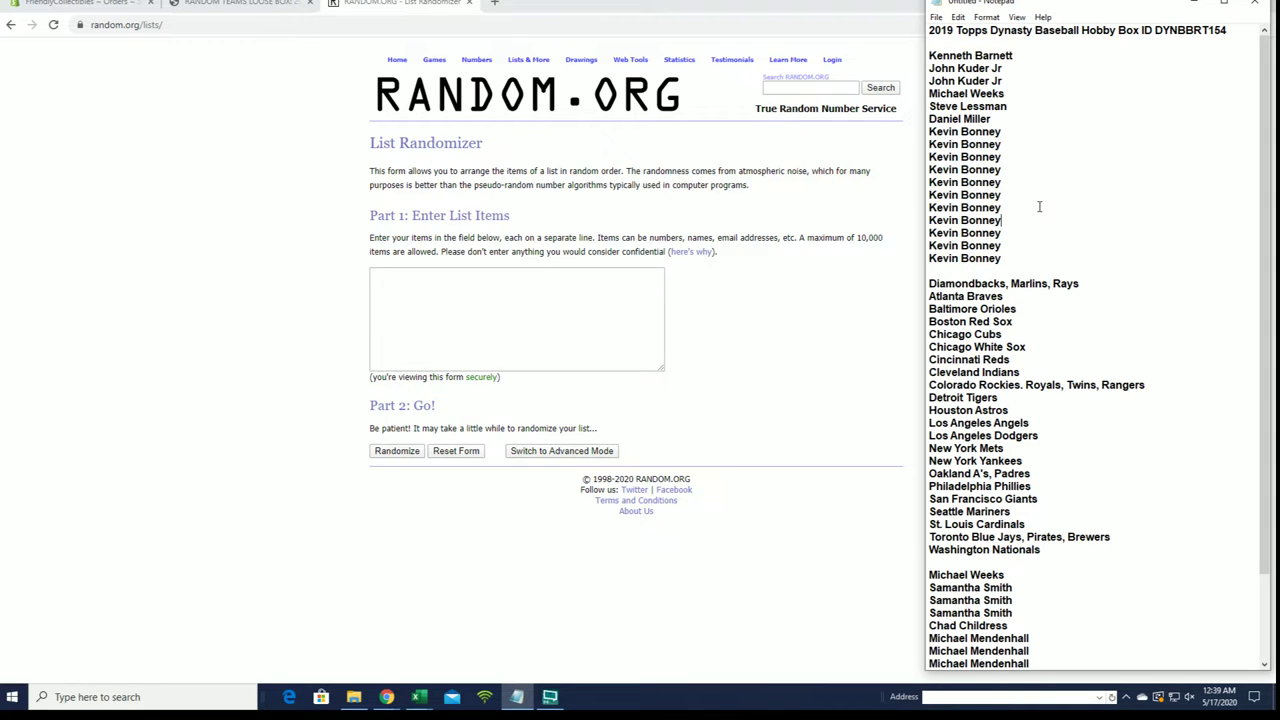
scroll(1050, 165, "down", 3)
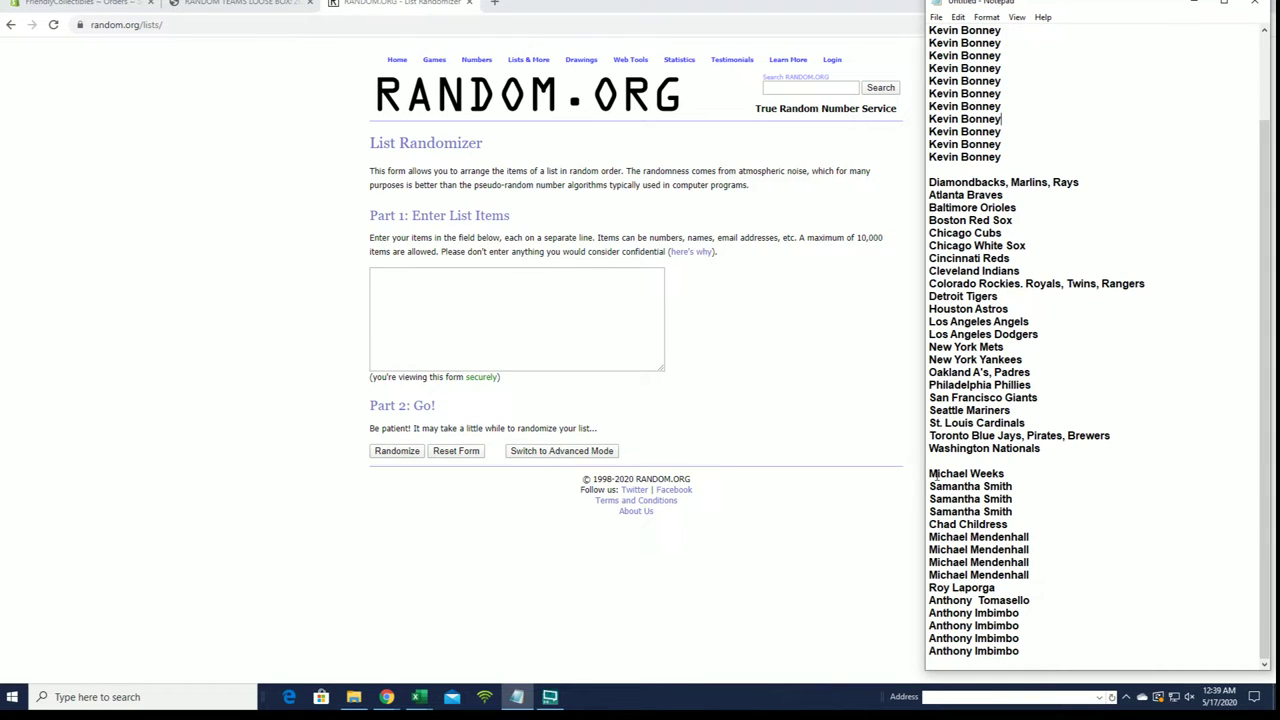
left_click_drag(933, 475, 1019, 652)
right_click(990, 530)
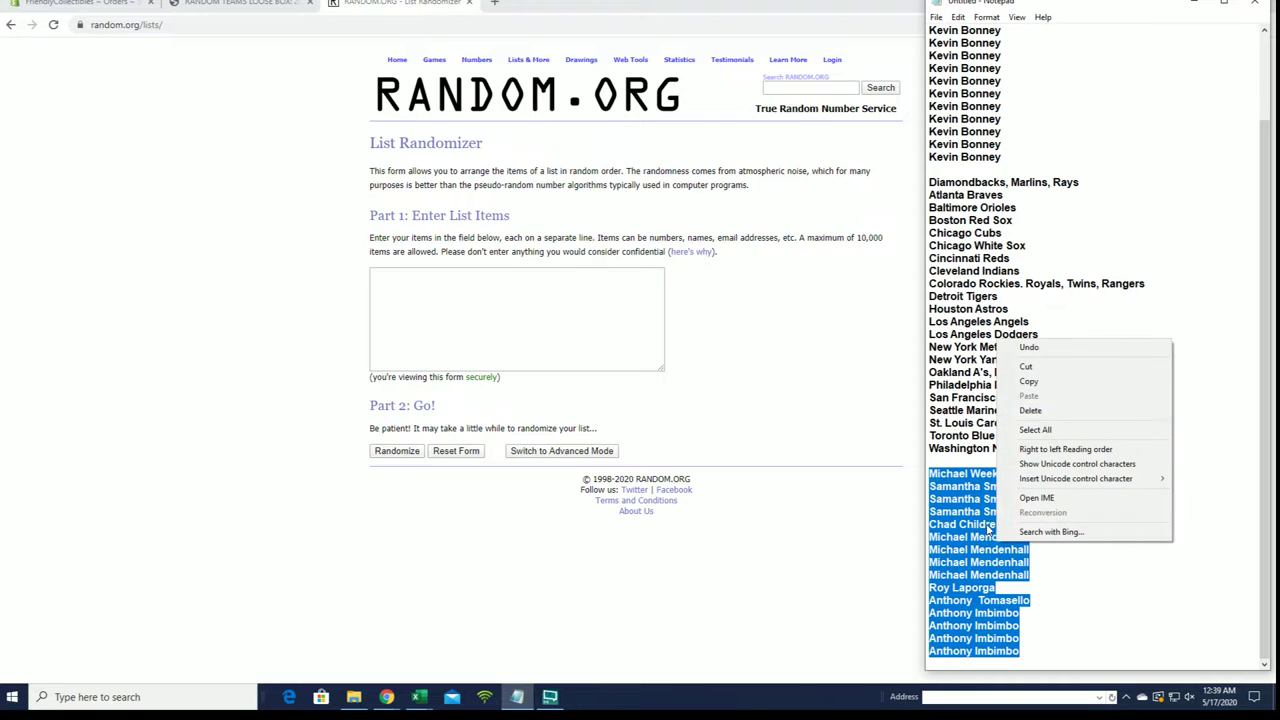
left_click(1029, 382)
left_click(446, 294)
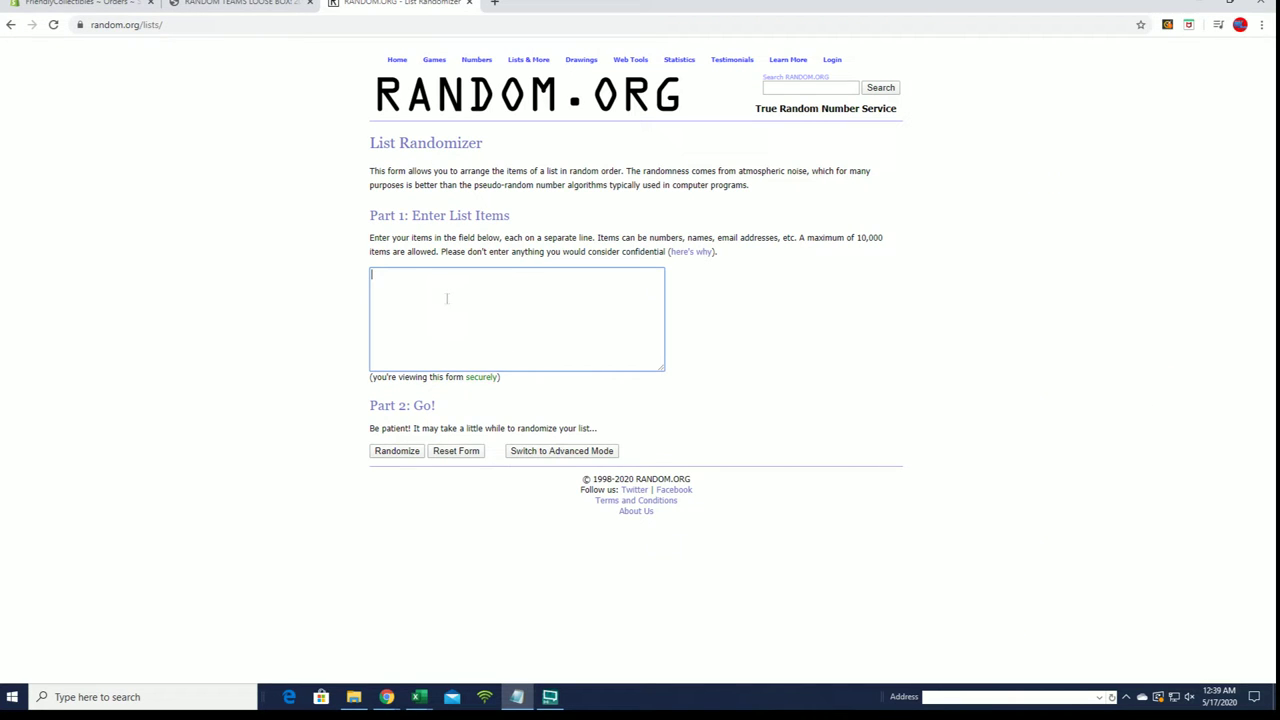
right_click(441, 291)
left_click(484, 396)
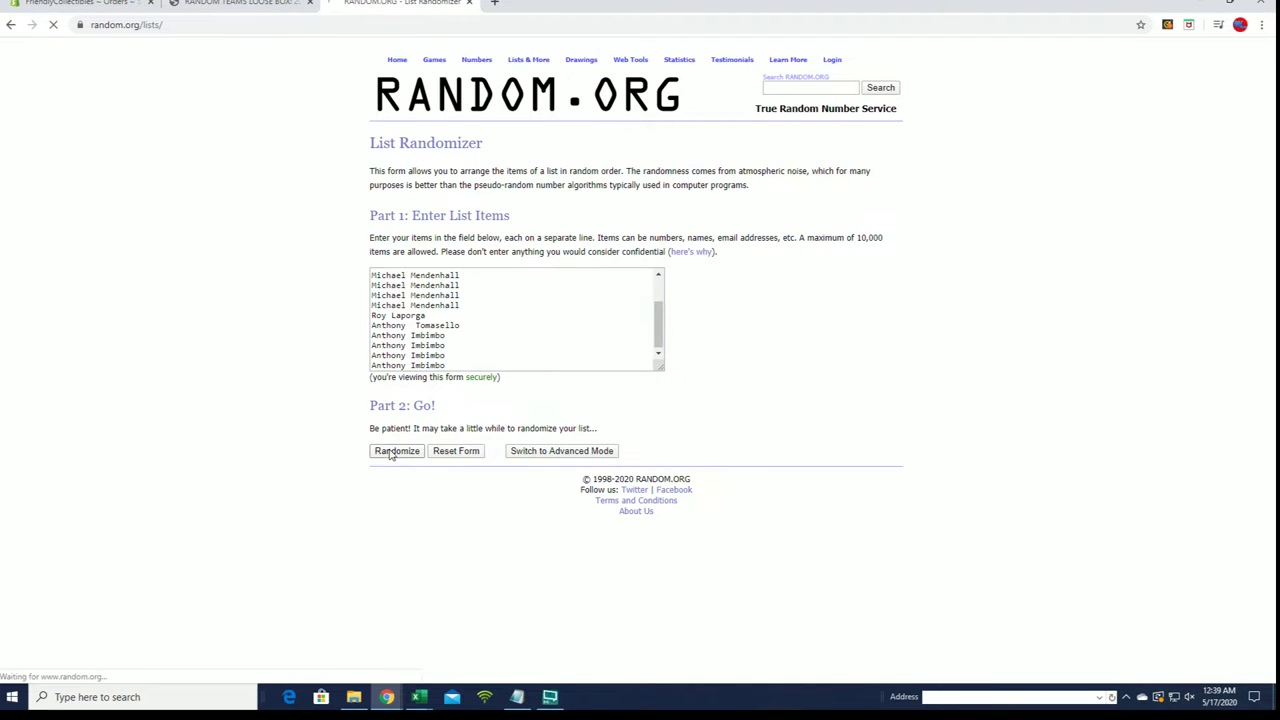
Randomize the 15-name list seven times
left_click(396, 451)
left_click(389, 421)
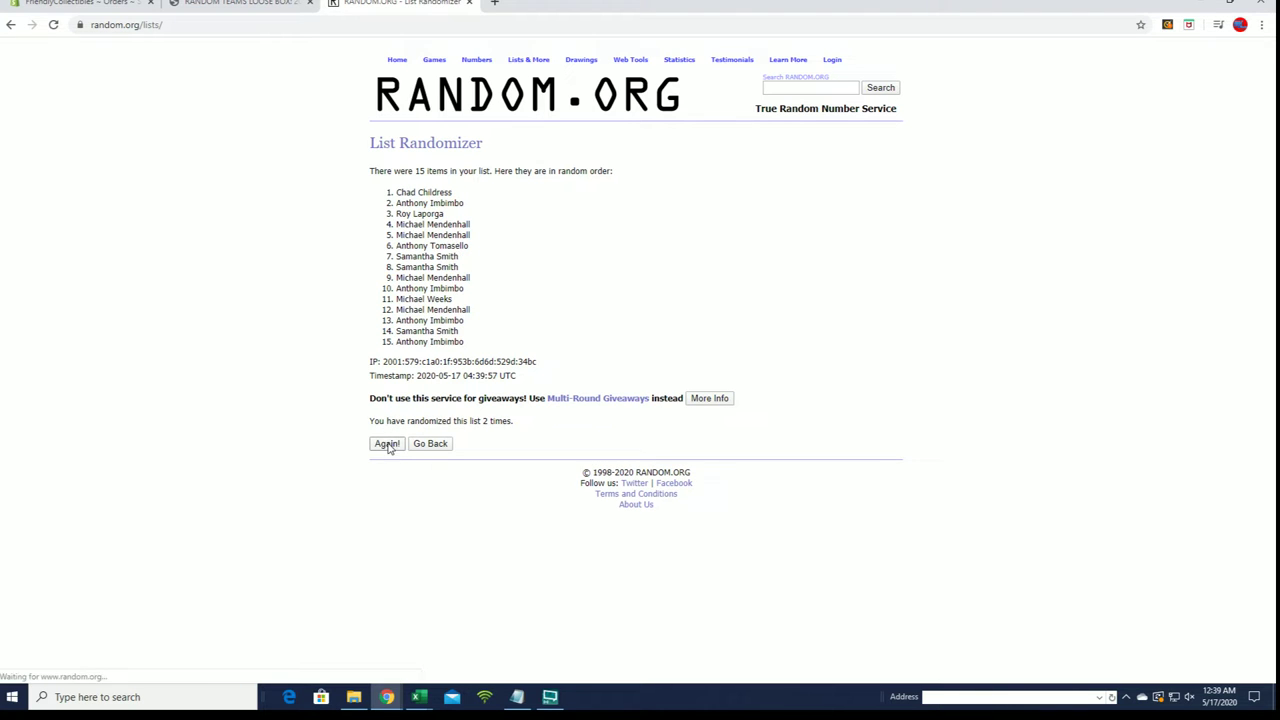
left_click(389, 446)
left_click(389, 446)
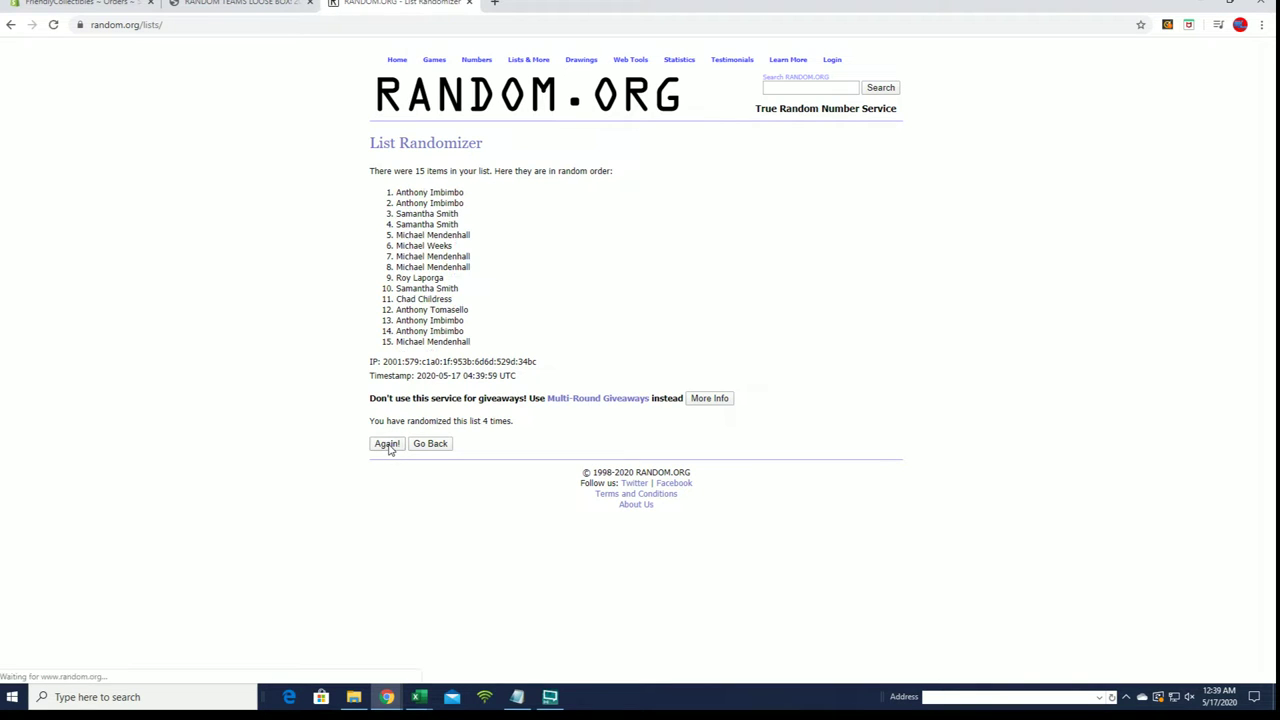
left_click(389, 446)
left_click(389, 446)
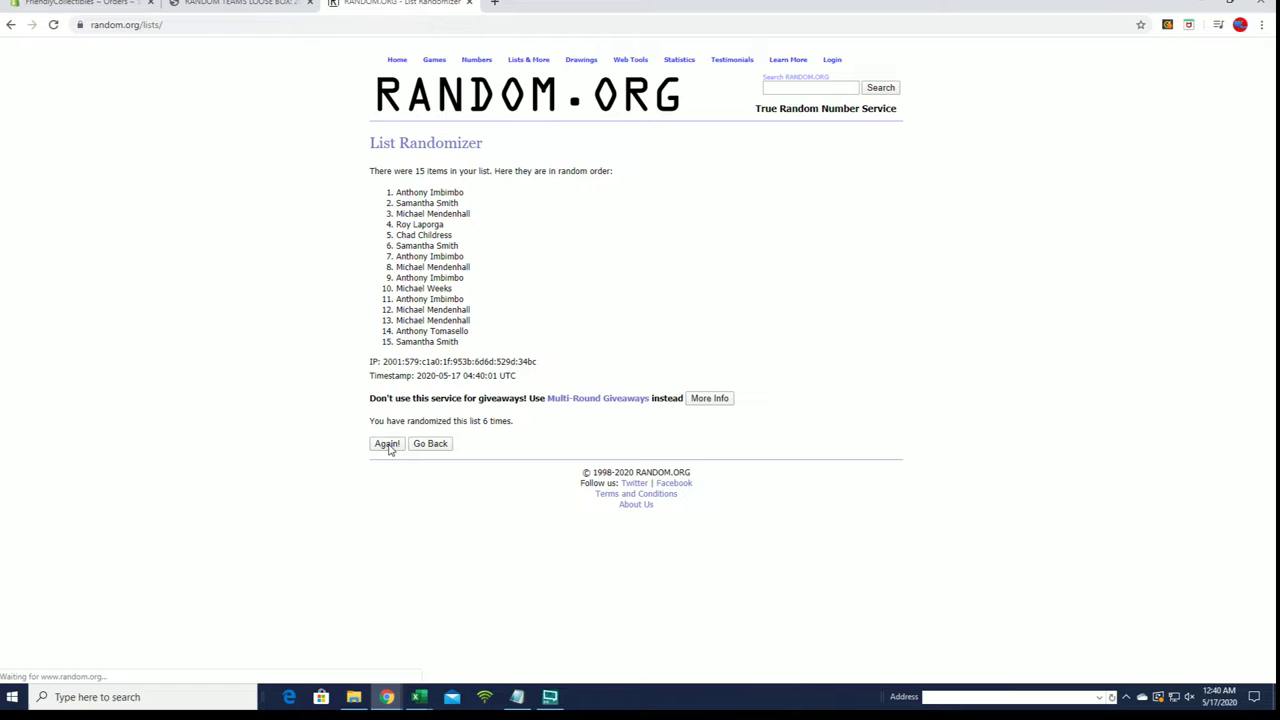
left_click(389, 446)
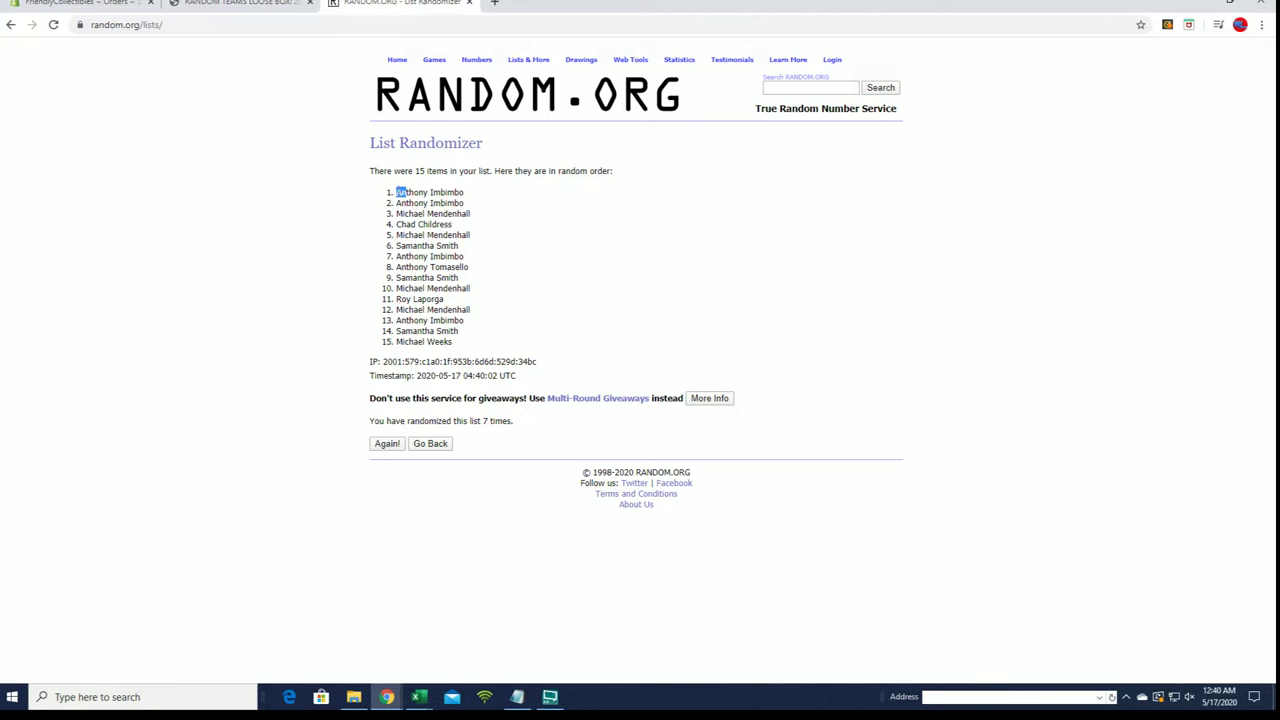
Copy the top five shuffled names and delete the old 15-name block in Notepad
left_click_drag(408, 192, 485, 238)
right_click(459, 221)
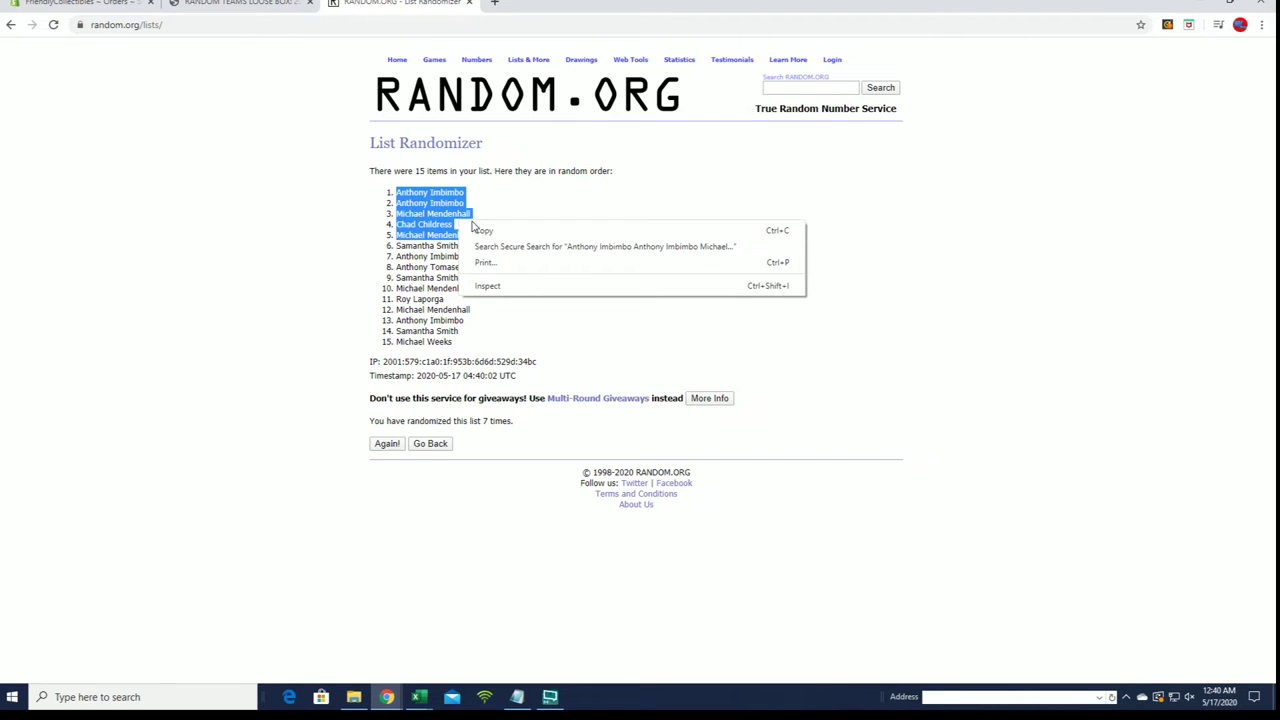
left_click(470, 229)
left_click(517, 696)
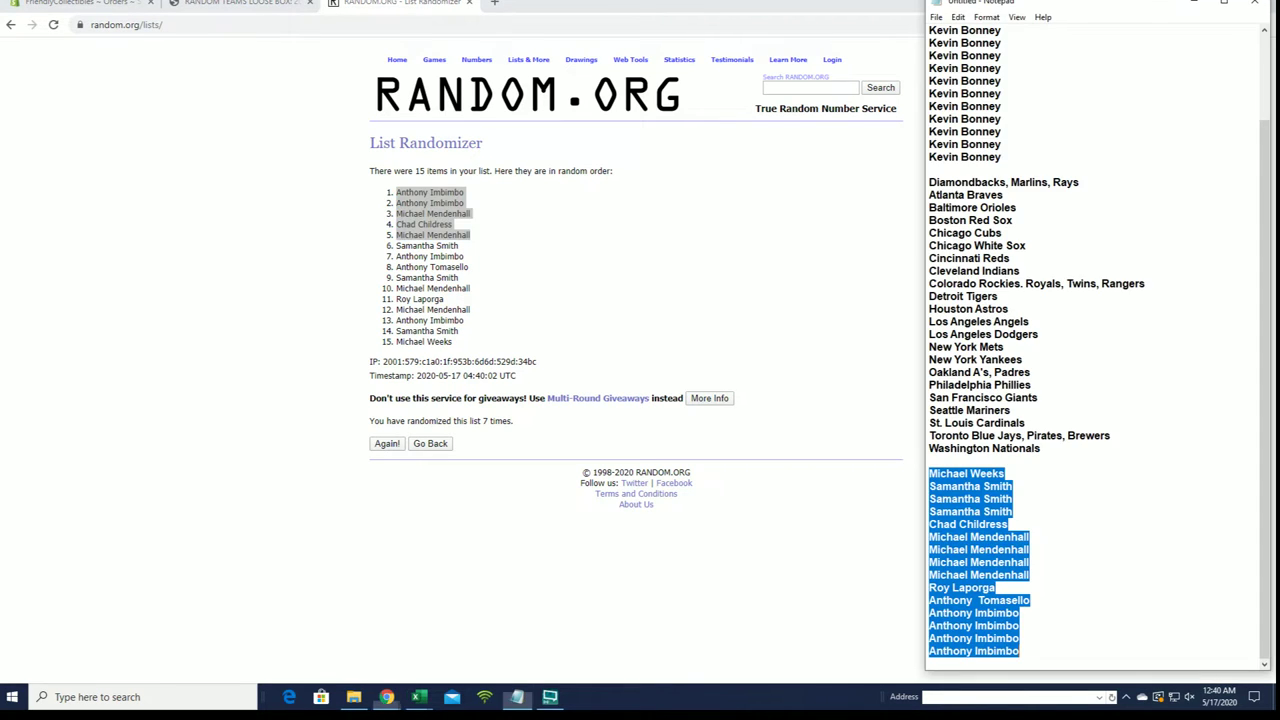
left_click(1069, 562)
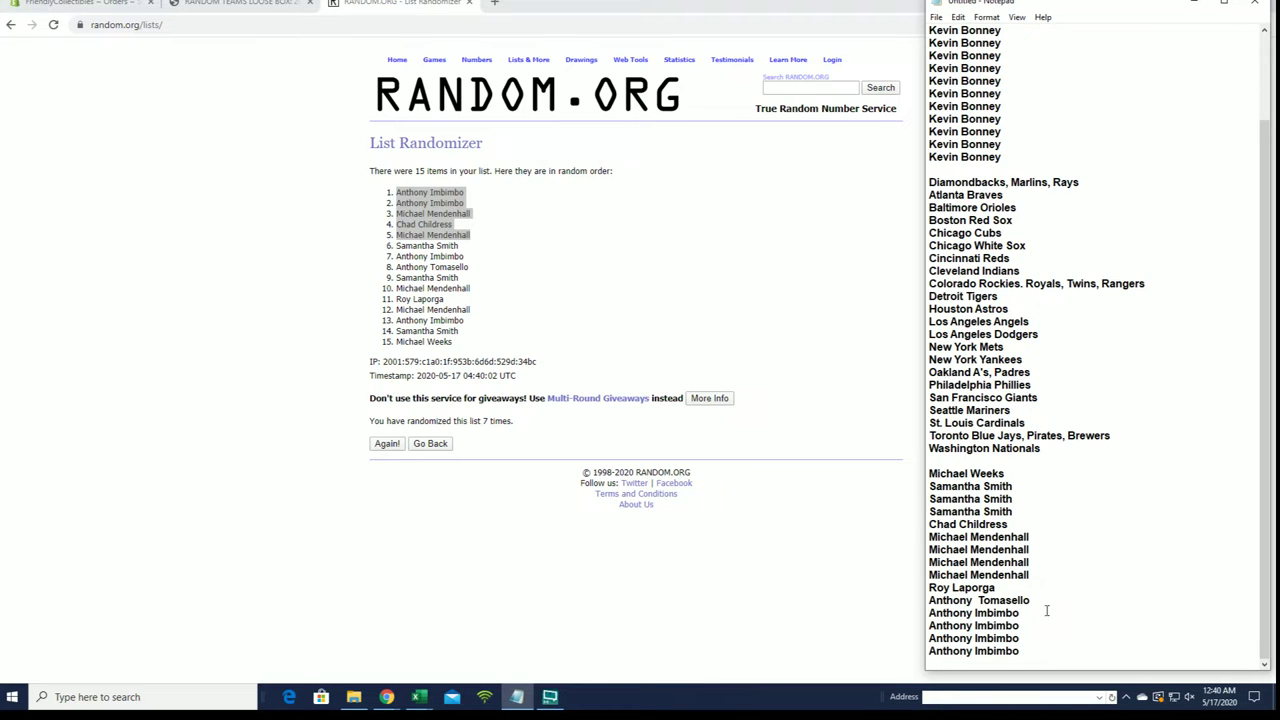
left_click_drag(1027, 647, 930, 461)
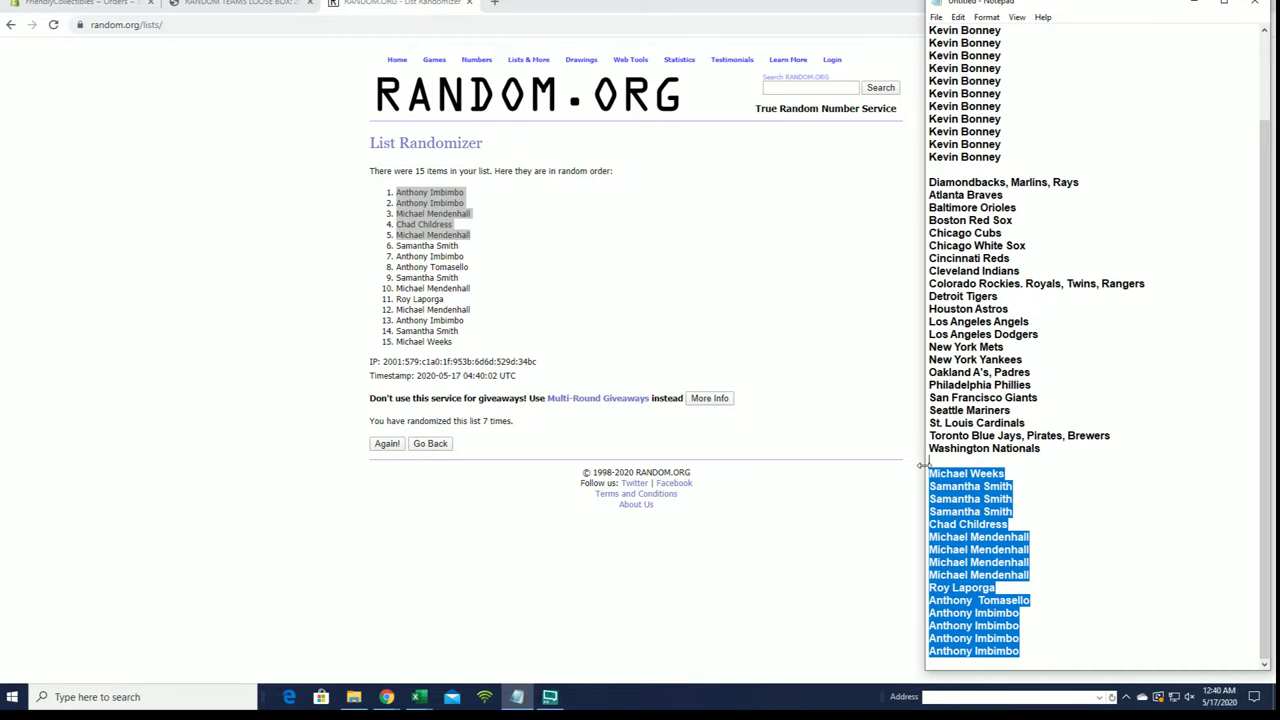
key("Delete")
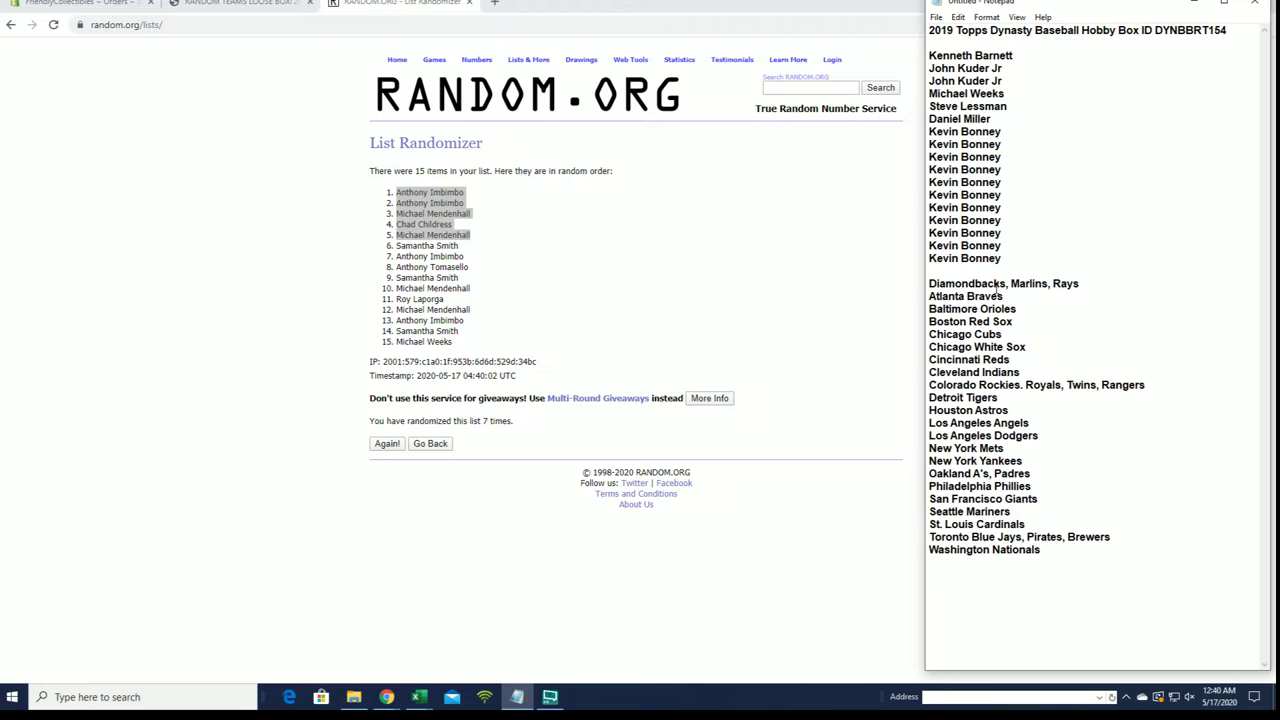
Paste the five names below the last owner line and reload a blank List Randomizer
left_click(1007, 265)
key("Return")
key("Return")
key("Return")
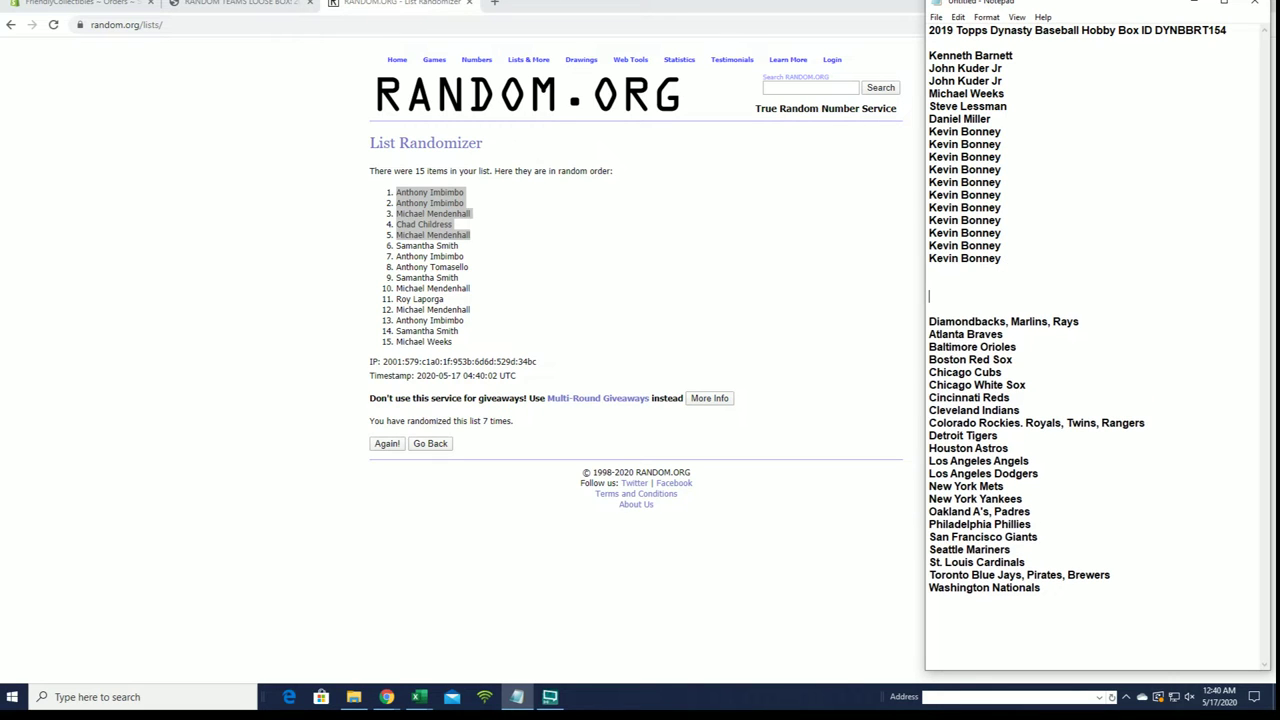
key("ctrl+v")
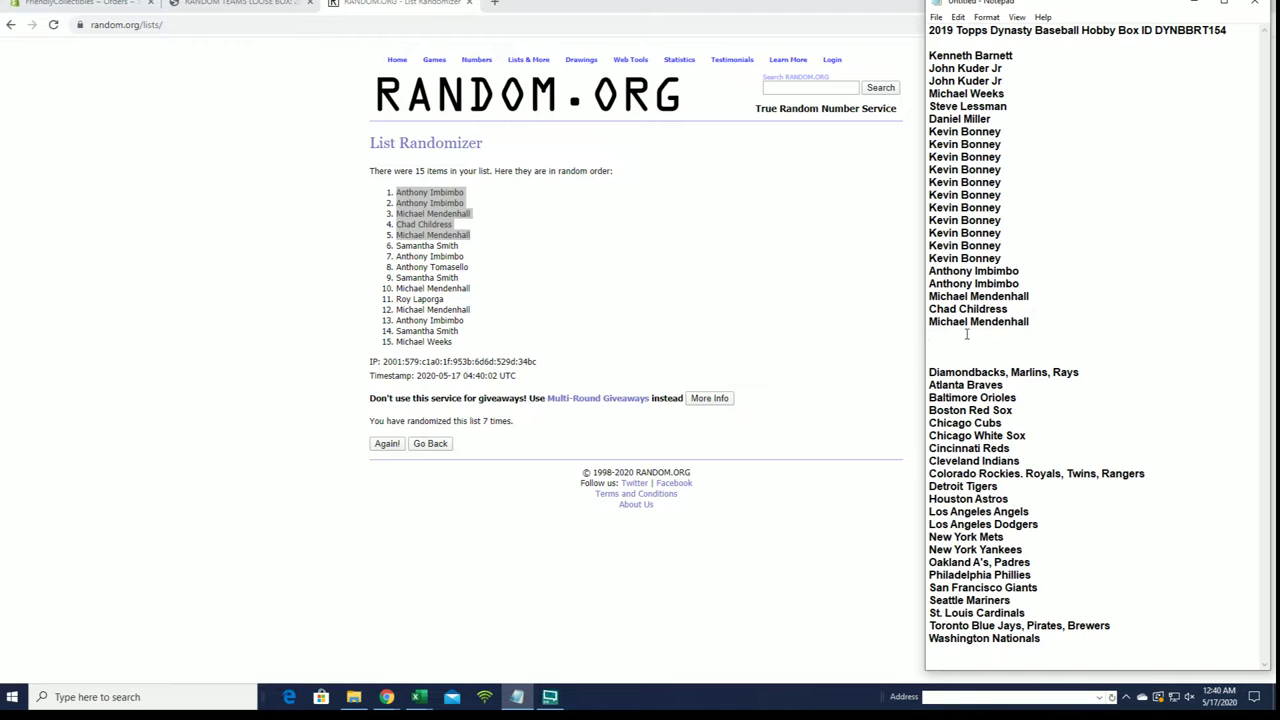
key("Delete")
left_click(536, 62)
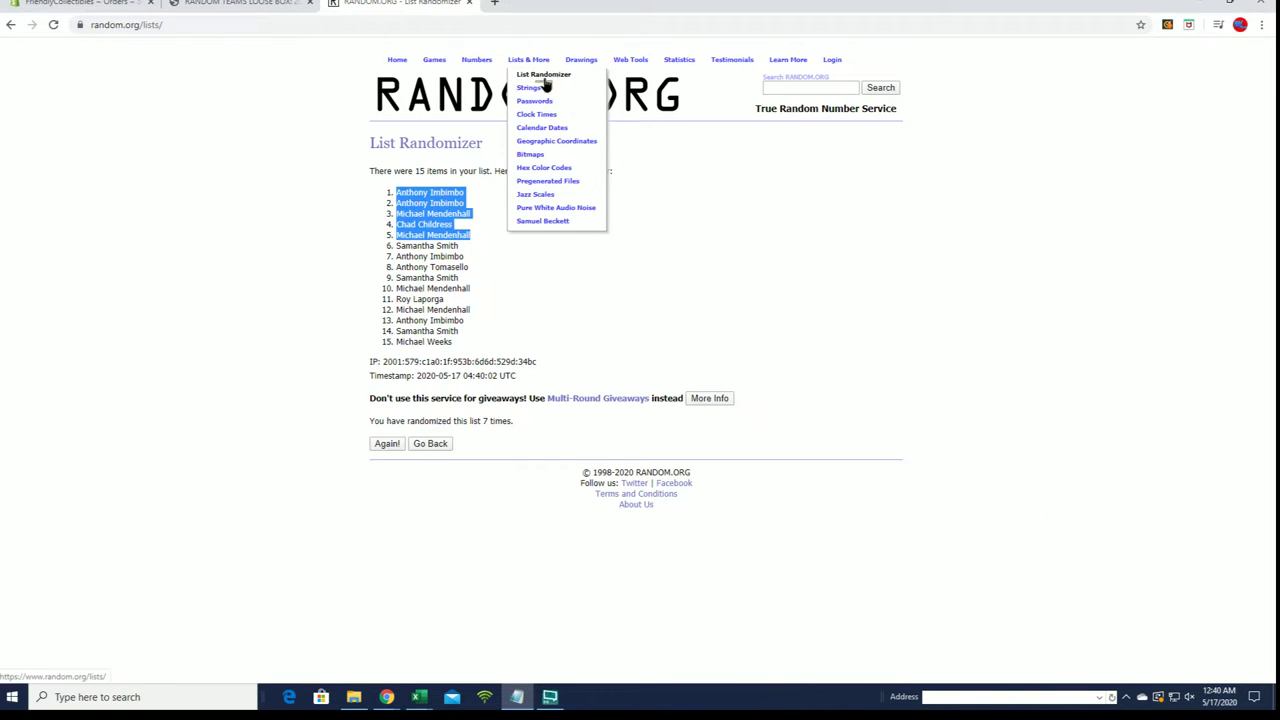
key("alt+Tab")
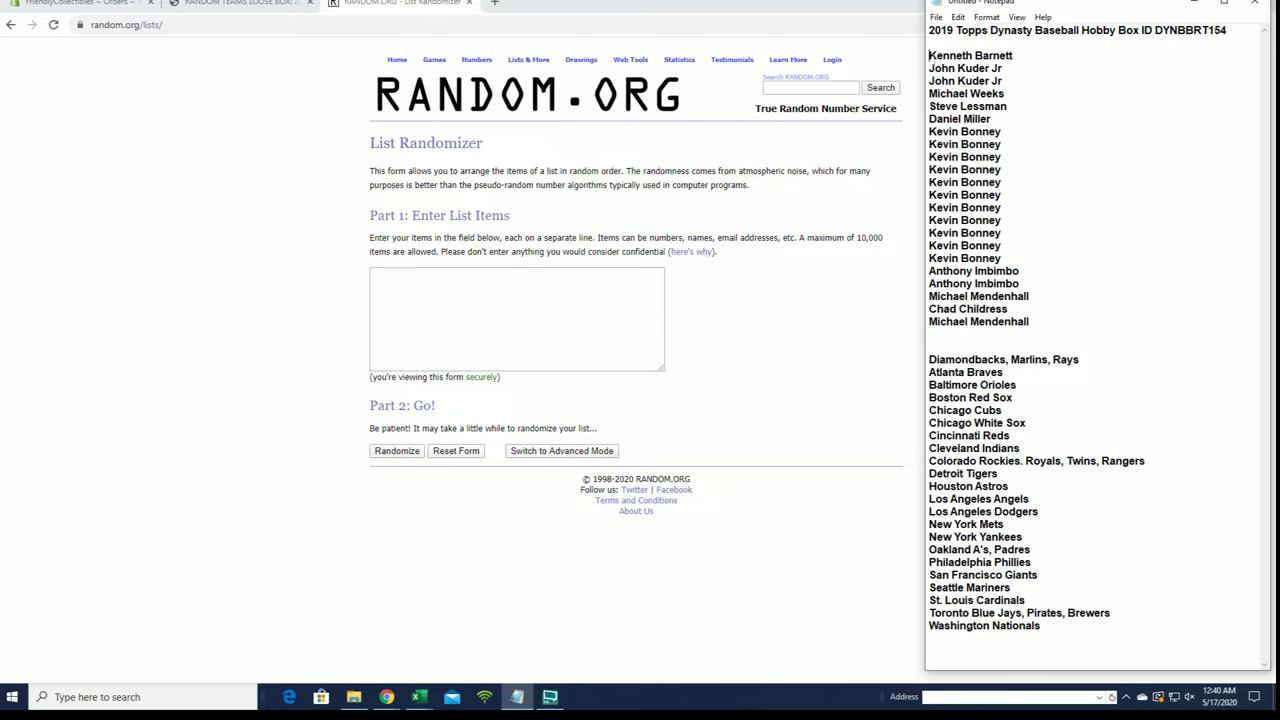
Paste all 22 owner names from Notepad into the randomizer box
left_click_drag(929, 55, 1054, 320)
right_click(1021, 220)
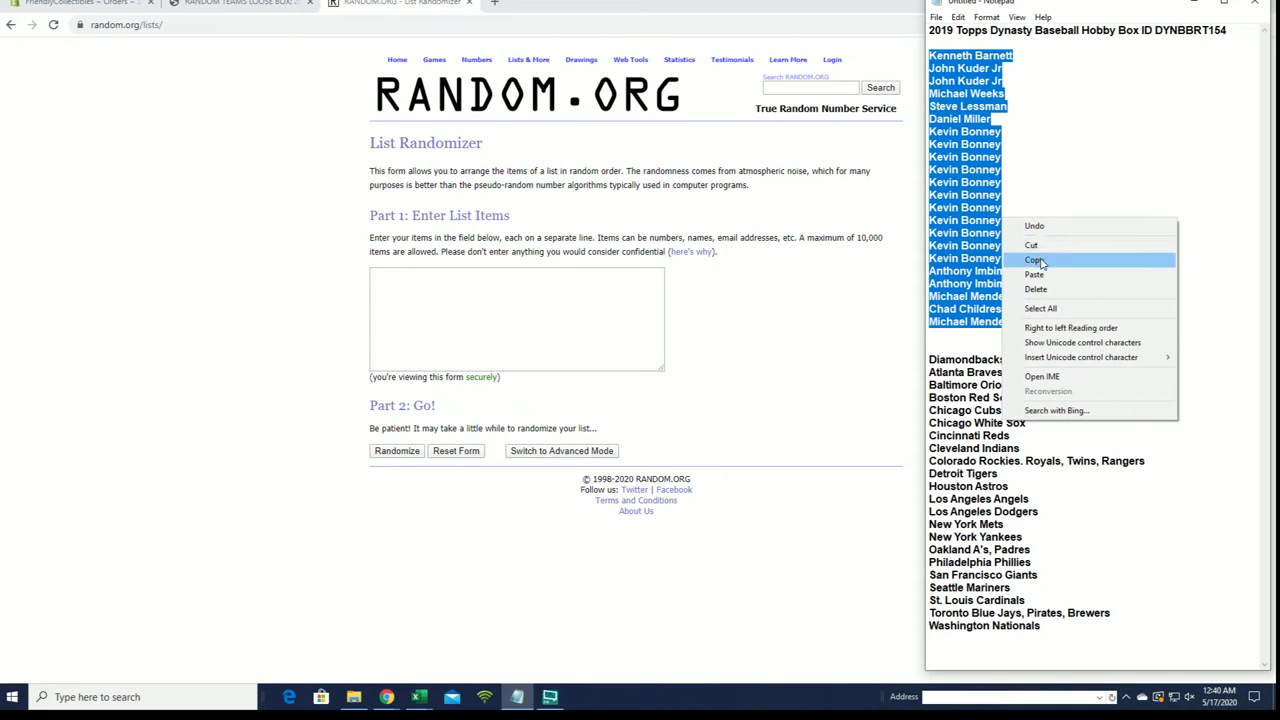
left_click(1035, 261)
left_click(543, 291)
right_click(543, 290)
left_click(565, 391)
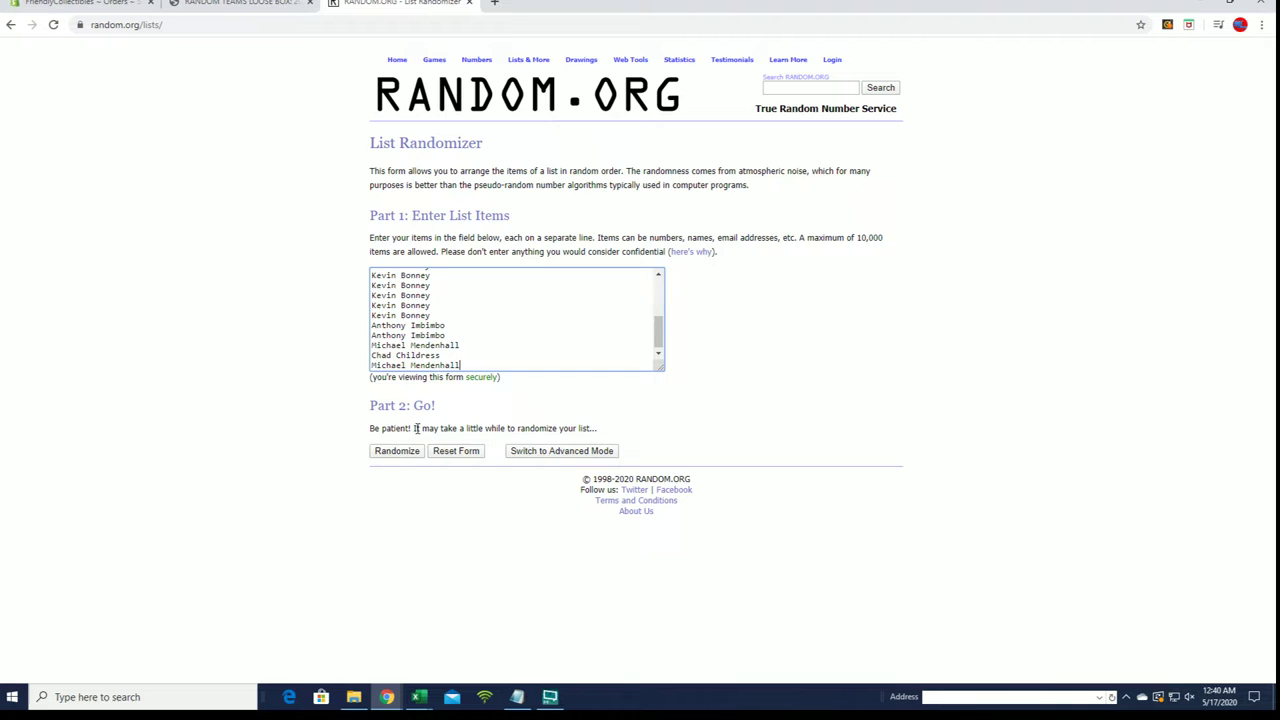
Randomize the 22-name list seven times and copy the shuffled result
left_click(403, 458)
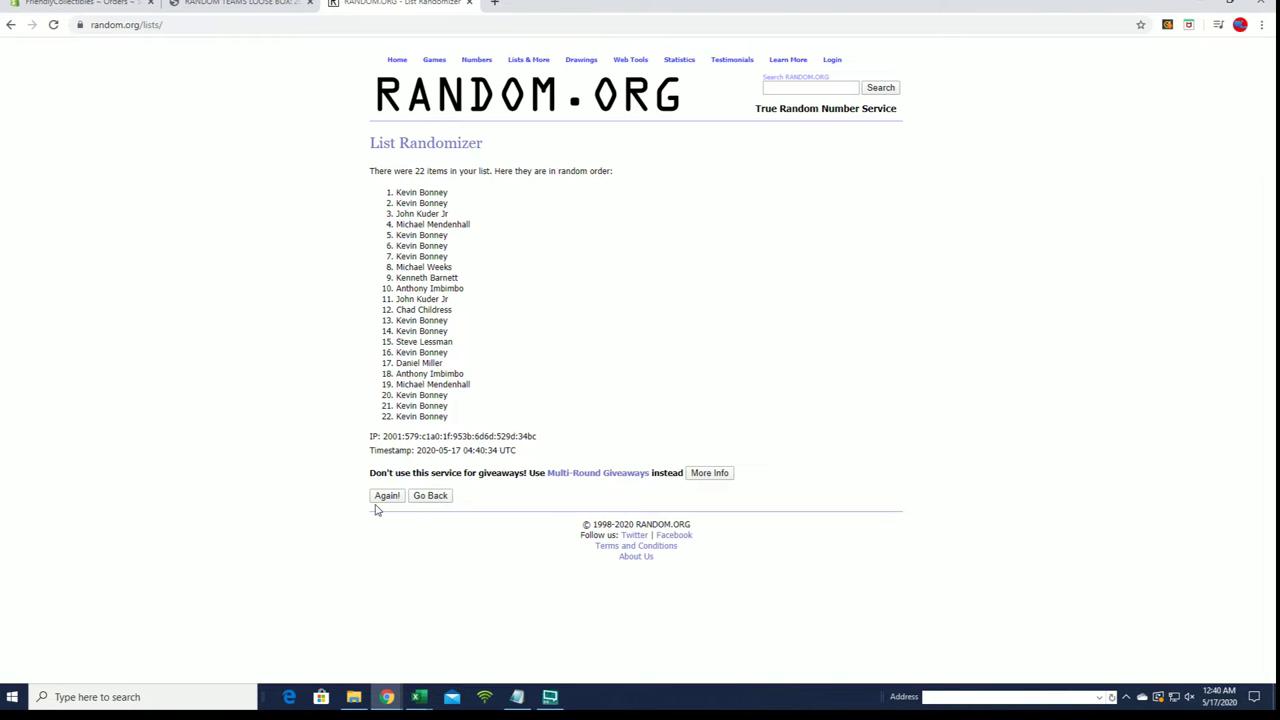
left_click(380, 499)
left_click(378, 519)
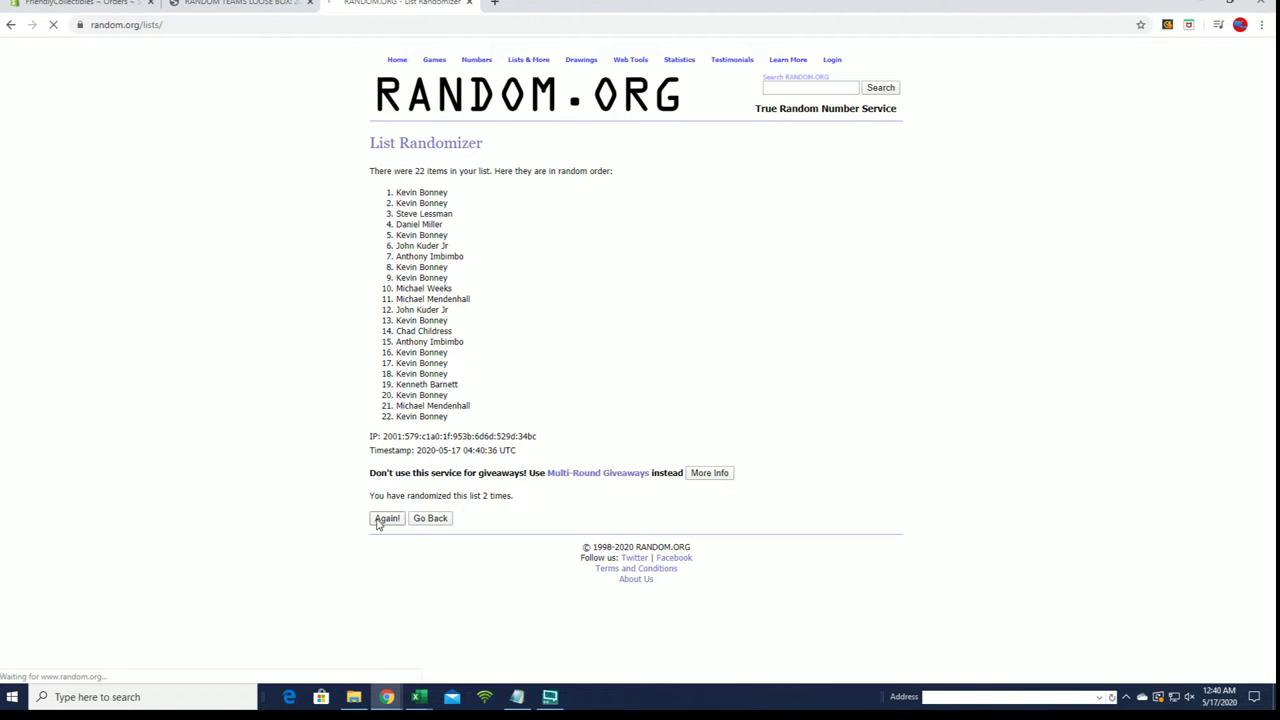
left_click(387, 518)
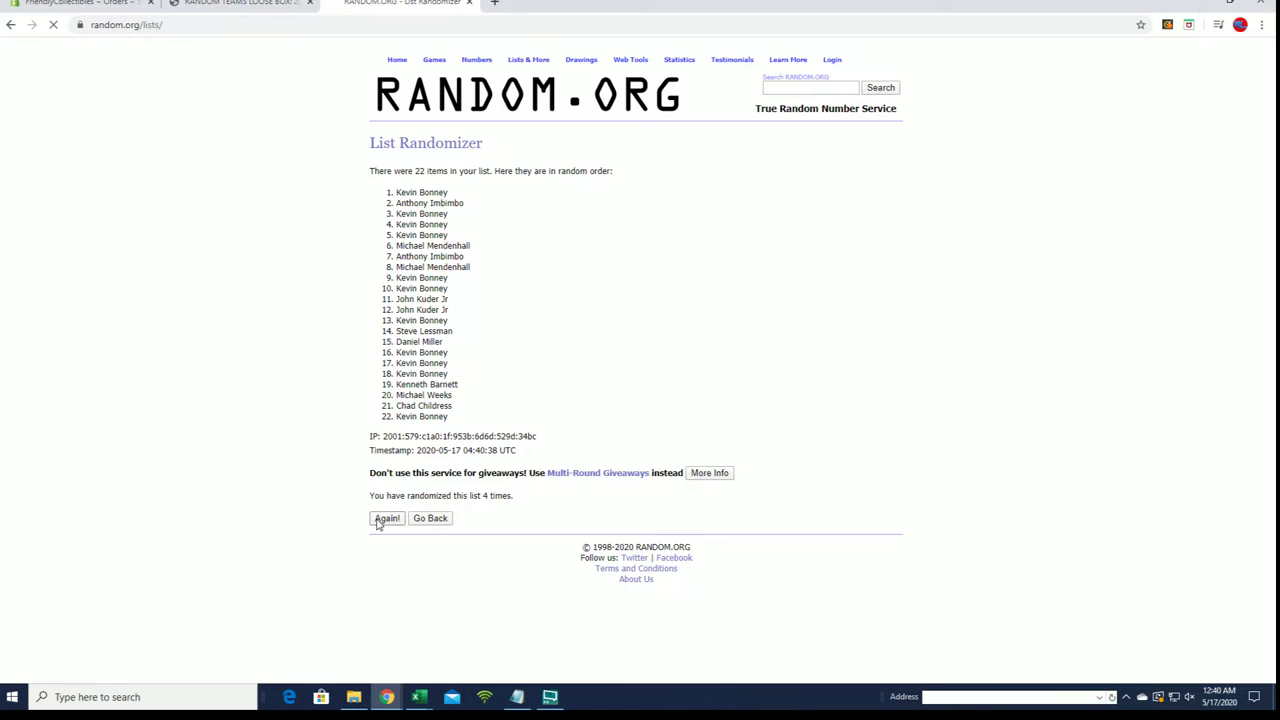
left_click(387, 518)
left_click(384, 519)
left_click(384, 519)
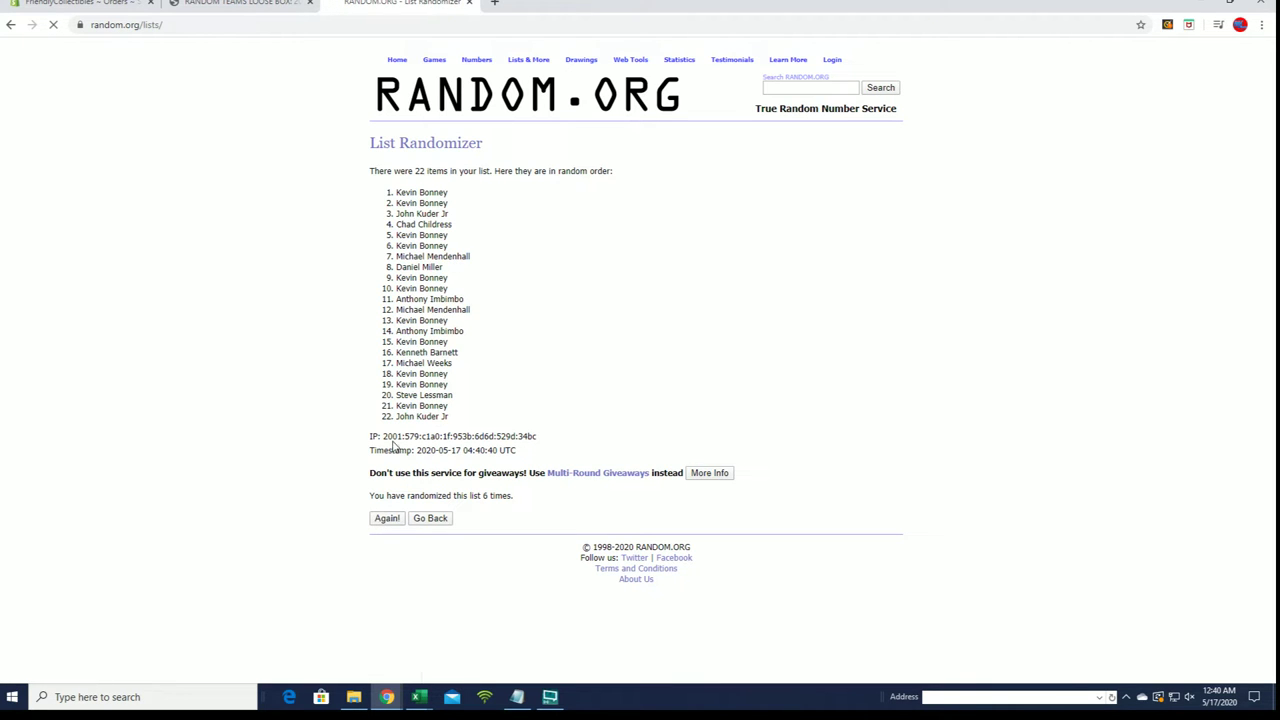
left_click_drag(398, 189, 482, 422)
right_click(444, 299)
left_click(458, 312)
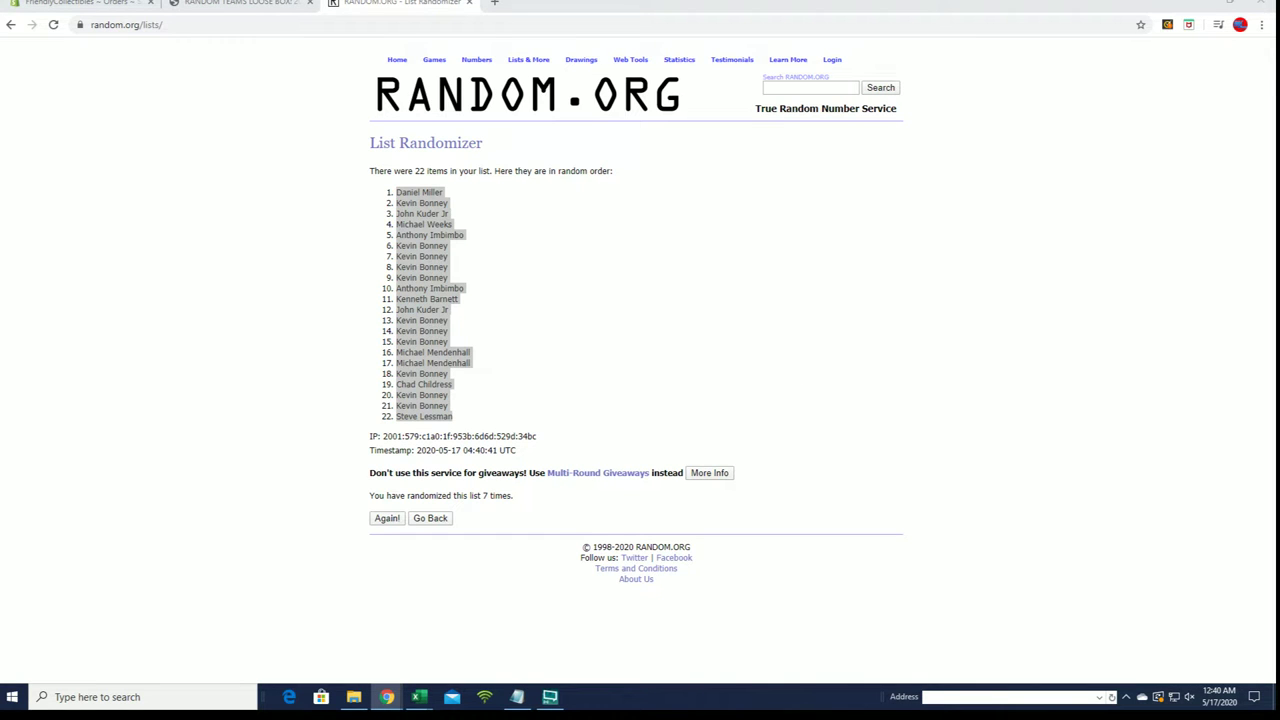
Paste the shuffled owner names into A2 as plain text and autofit column A
key("alt+Tab")
right_click(66, 157)
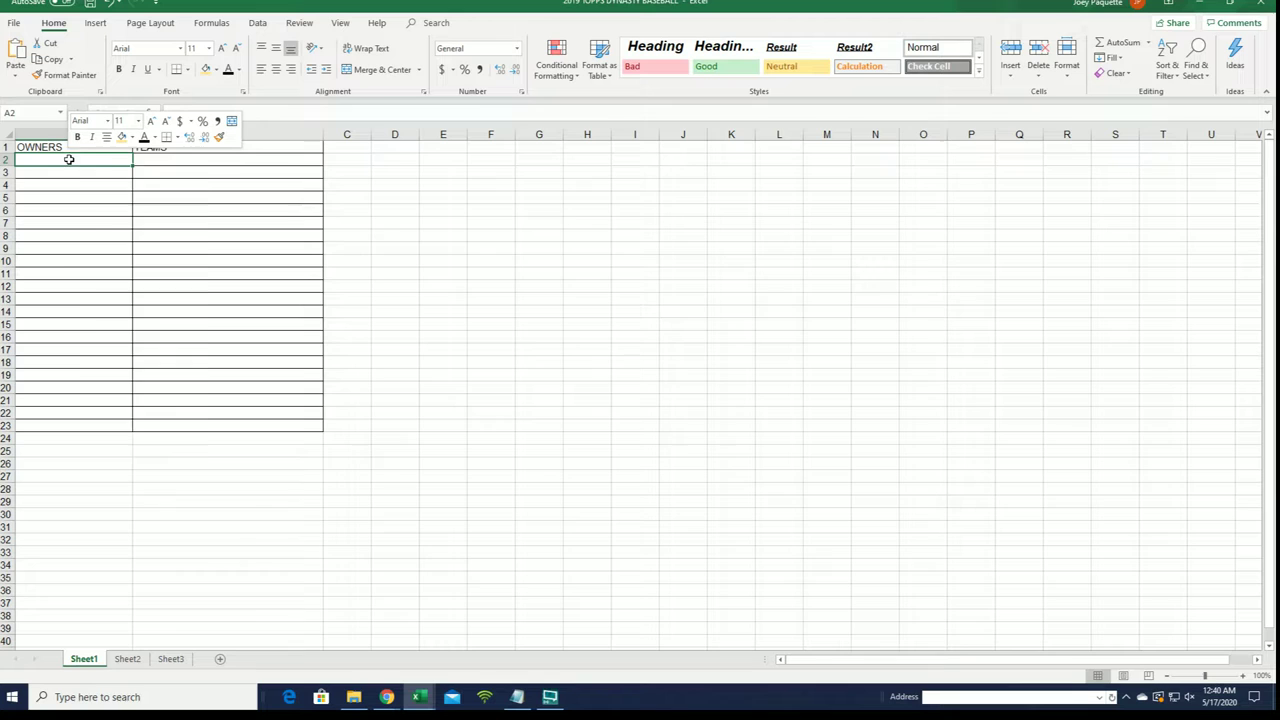
left_click(118, 233)
left_click(60, 160)
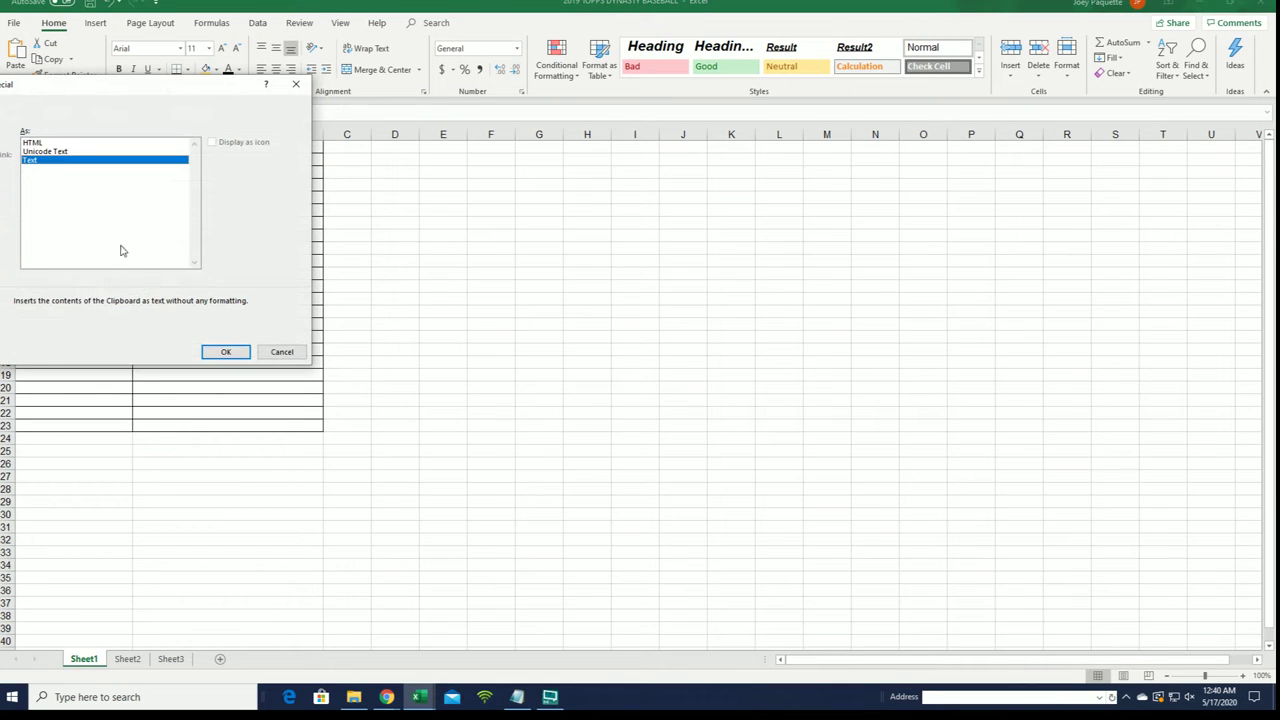
left_click(227, 352)
left_click(243, 323)
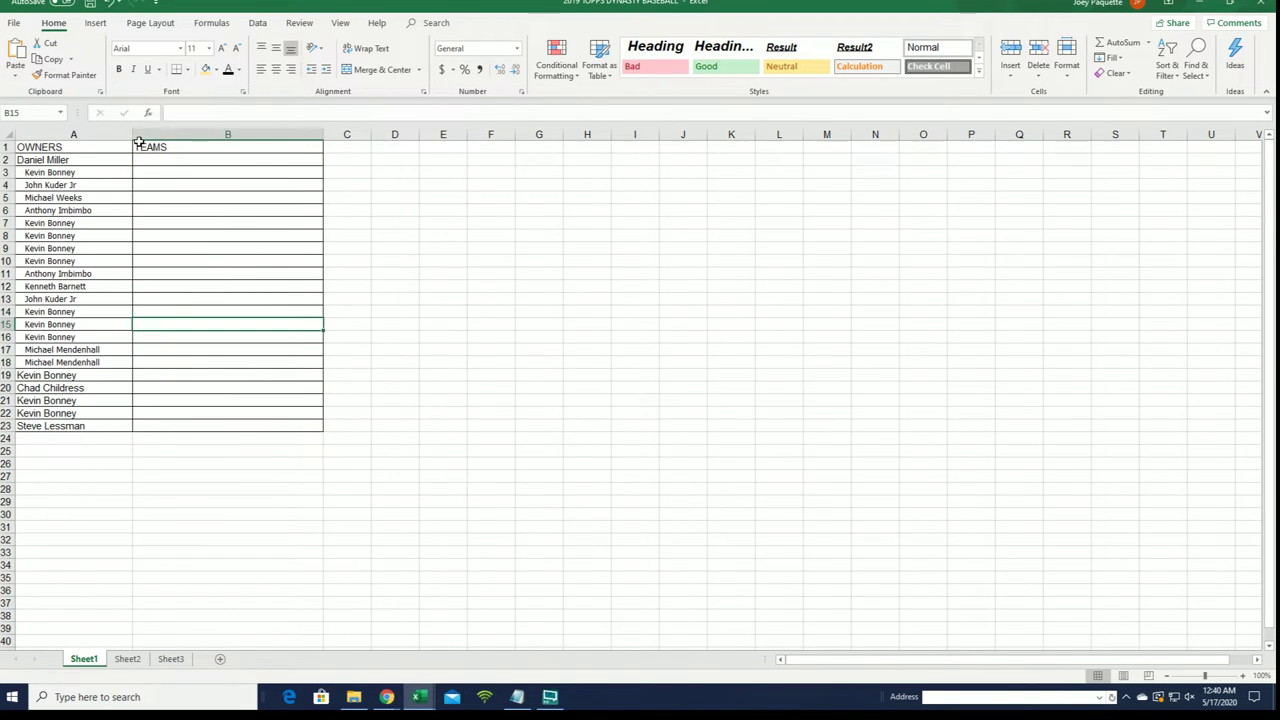
double_click(132, 134)
Remove the indent from column A, left-align the names, and refit the column width
left_click(58, 134)
left_click(276, 69)
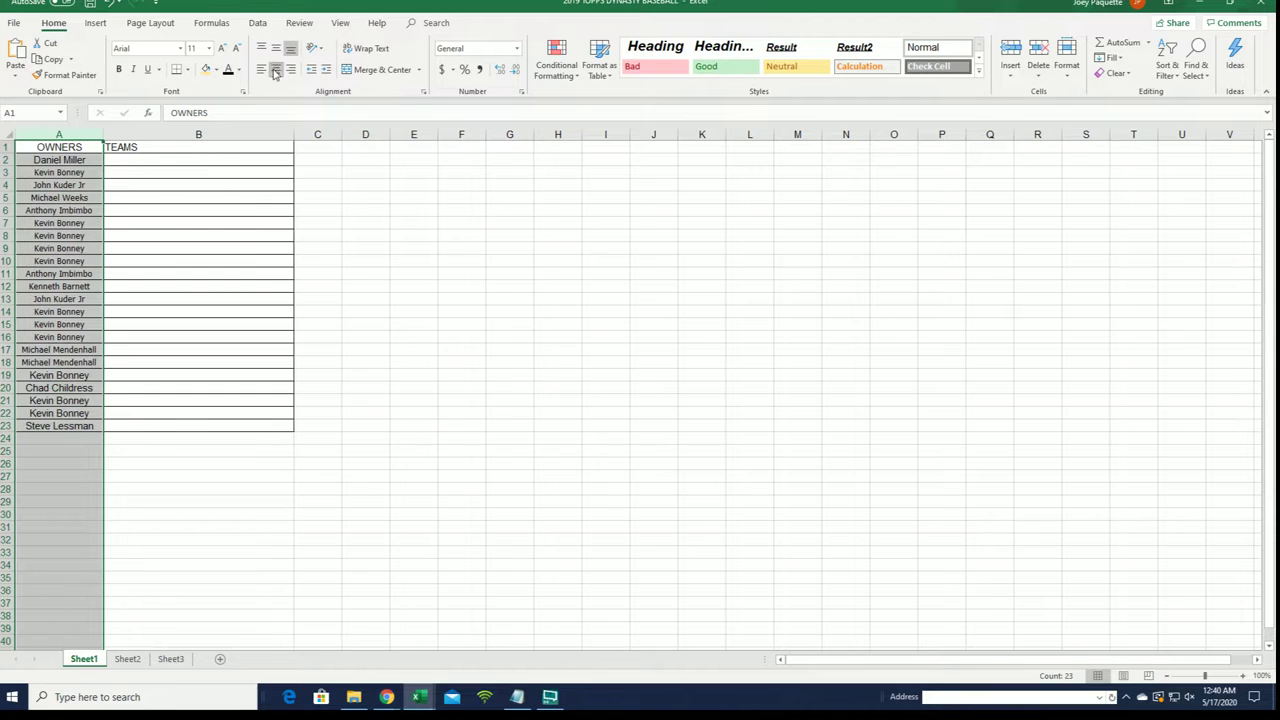
left_click(261, 69)
left_click(255, 206)
double_click(104, 134)
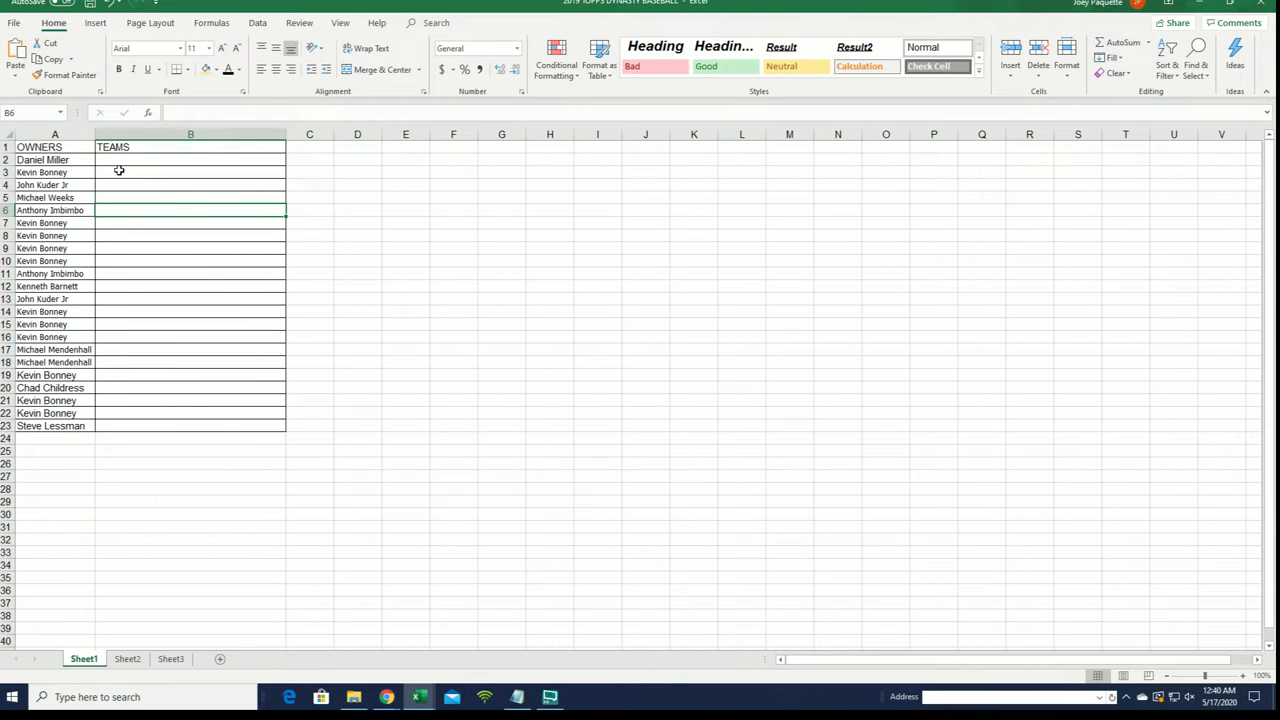
left_click(129, 160)
Start a fresh List Randomizer and copy the MLB teams, Diamondbacks through Washington Nationals, from Notepad
left_click(1199, 6)
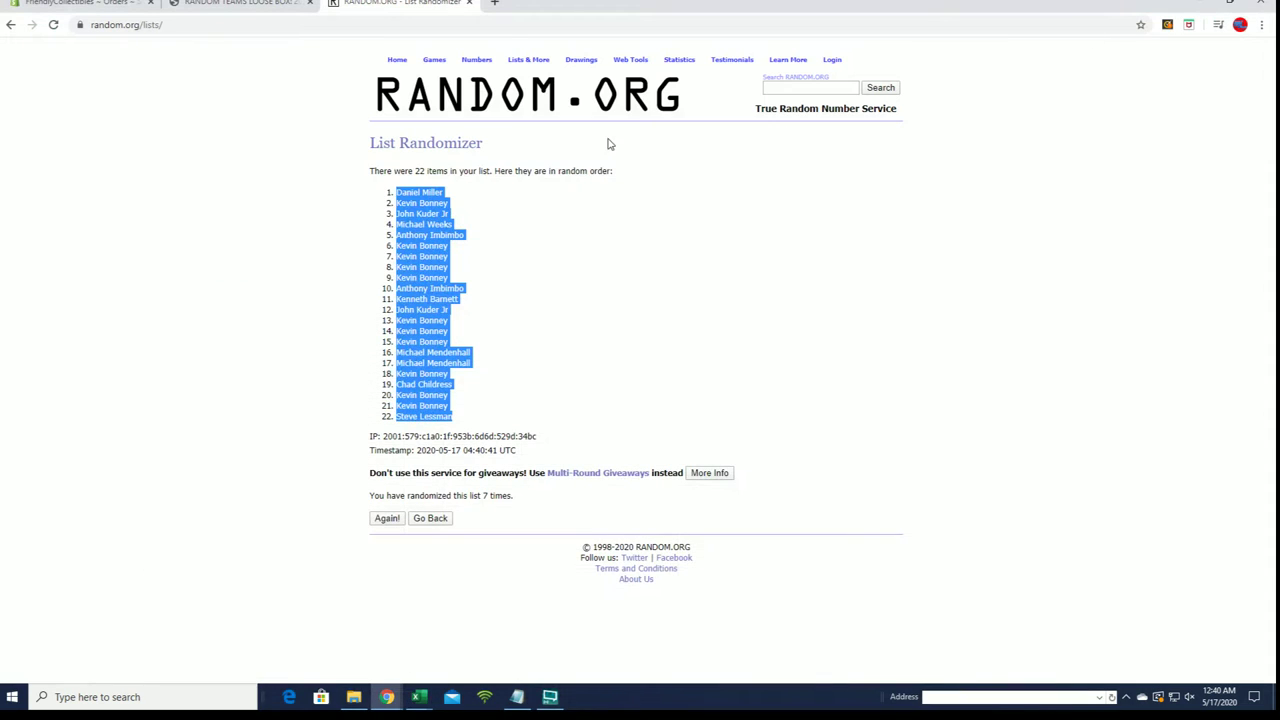
left_click(538, 77)
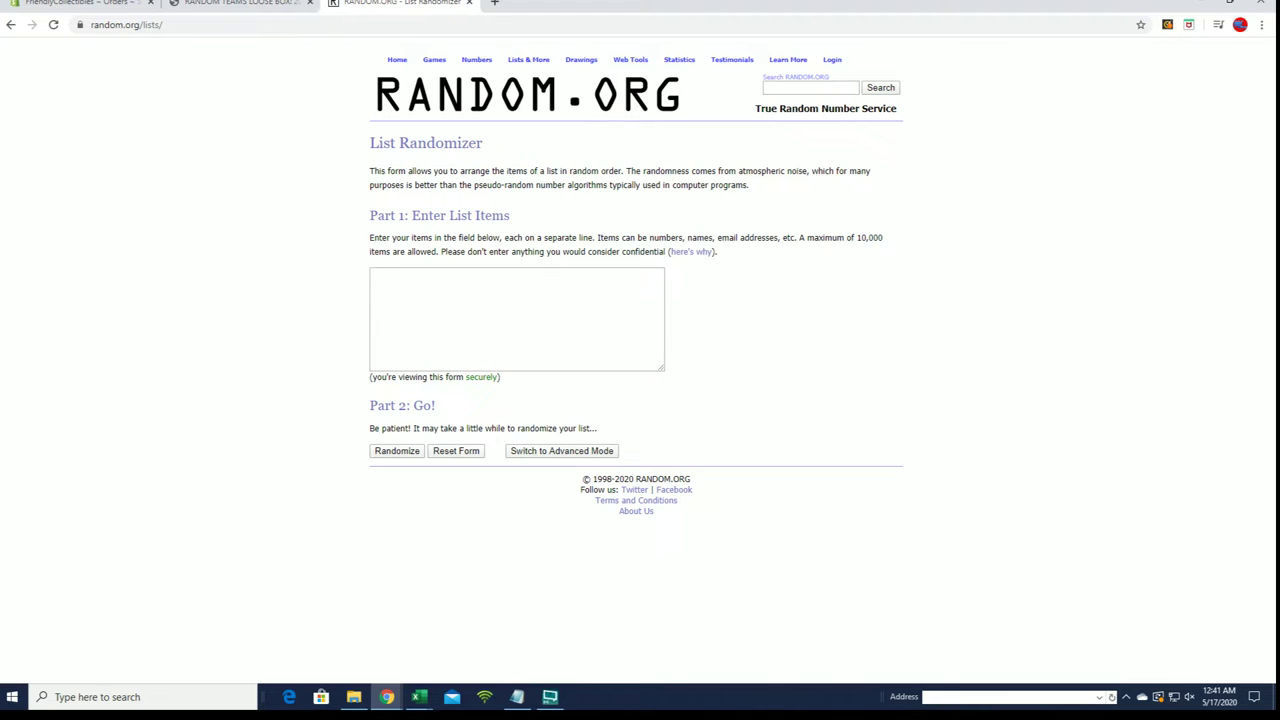
key("alt+Tab")
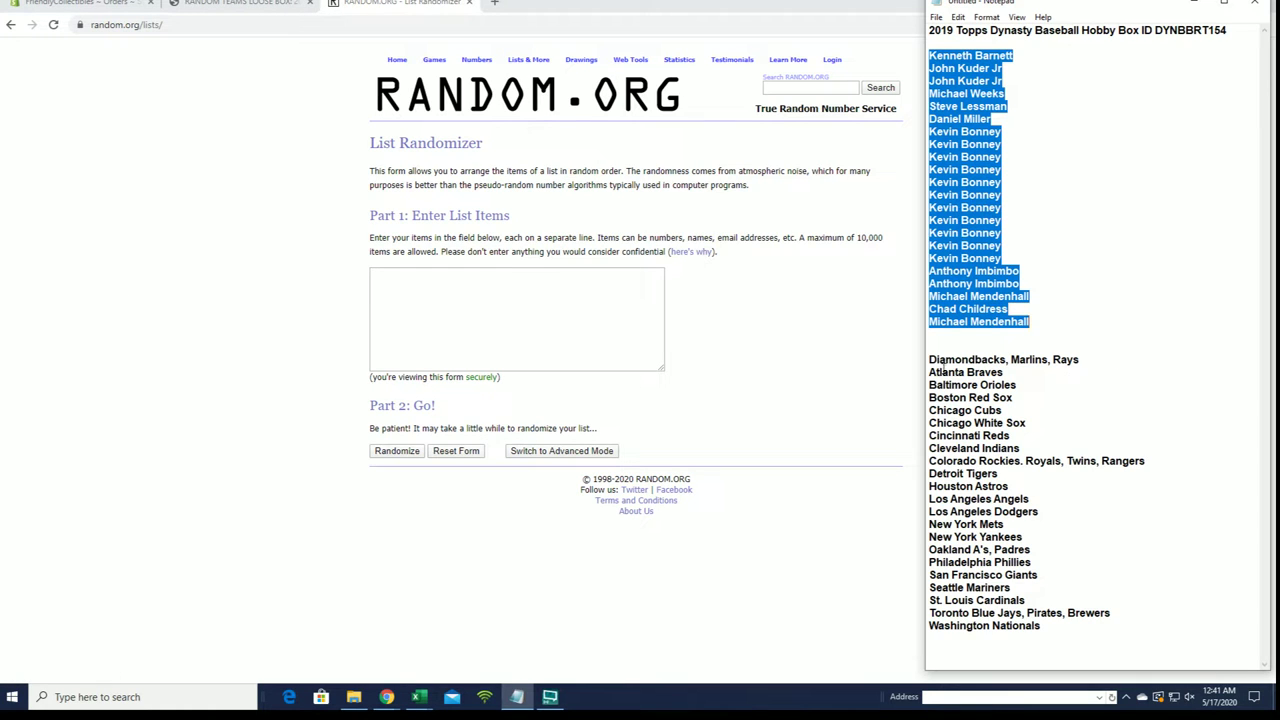
left_click_drag(929, 360, 1068, 627)
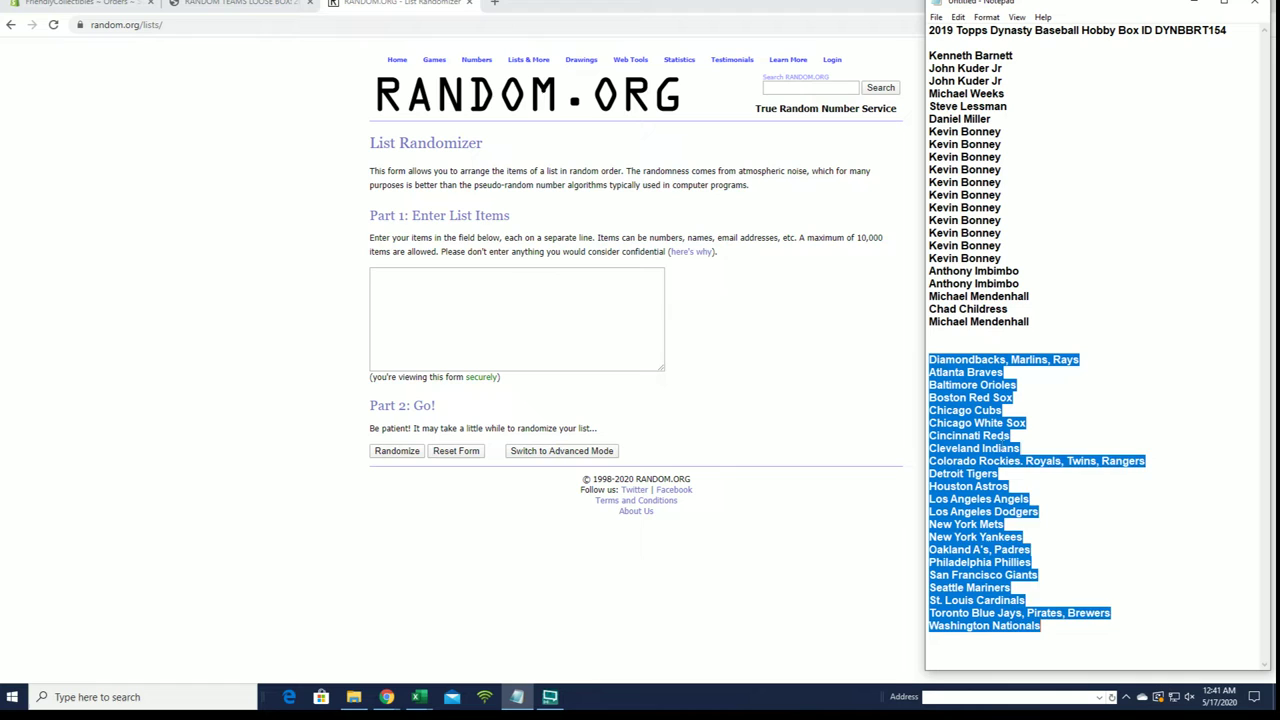
right_click(998, 441)
left_click(1060, 486)
left_click(431, 311)
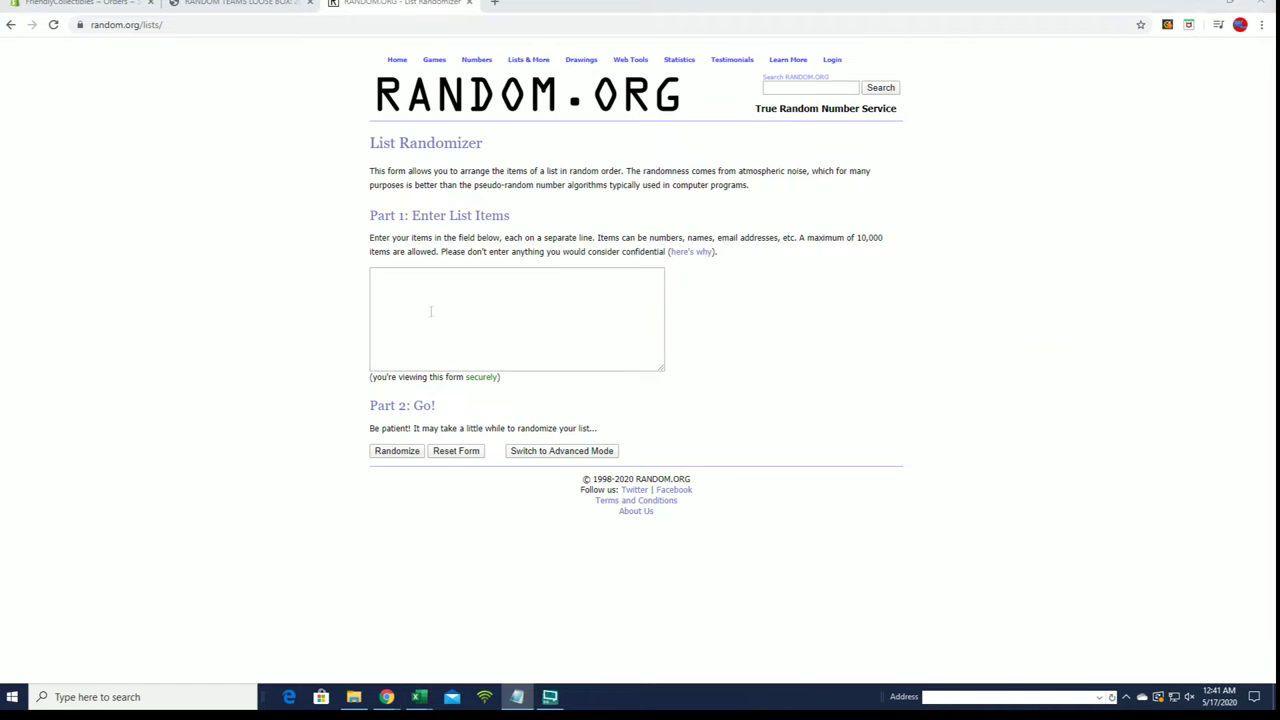
right_click(431, 311)
Paste the team list into the randomizer and randomize it seven times
left_click(491, 394)
left_click(397, 451)
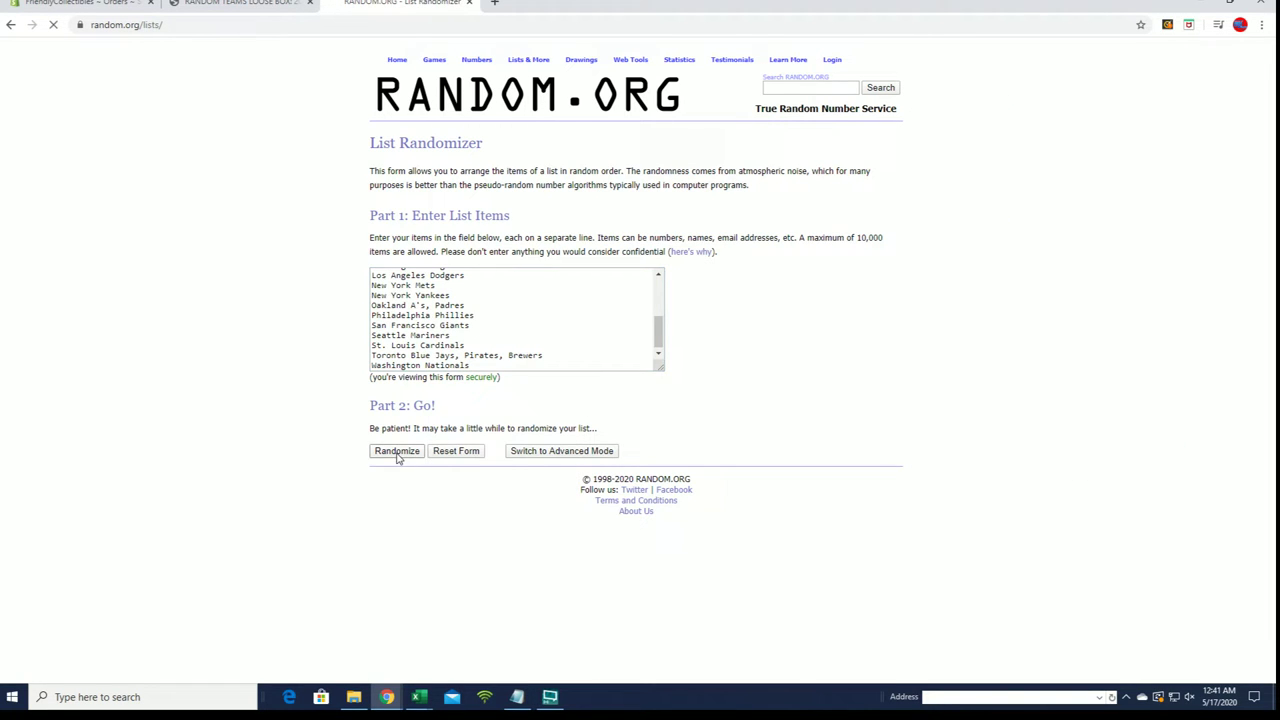
left_click(386, 496)
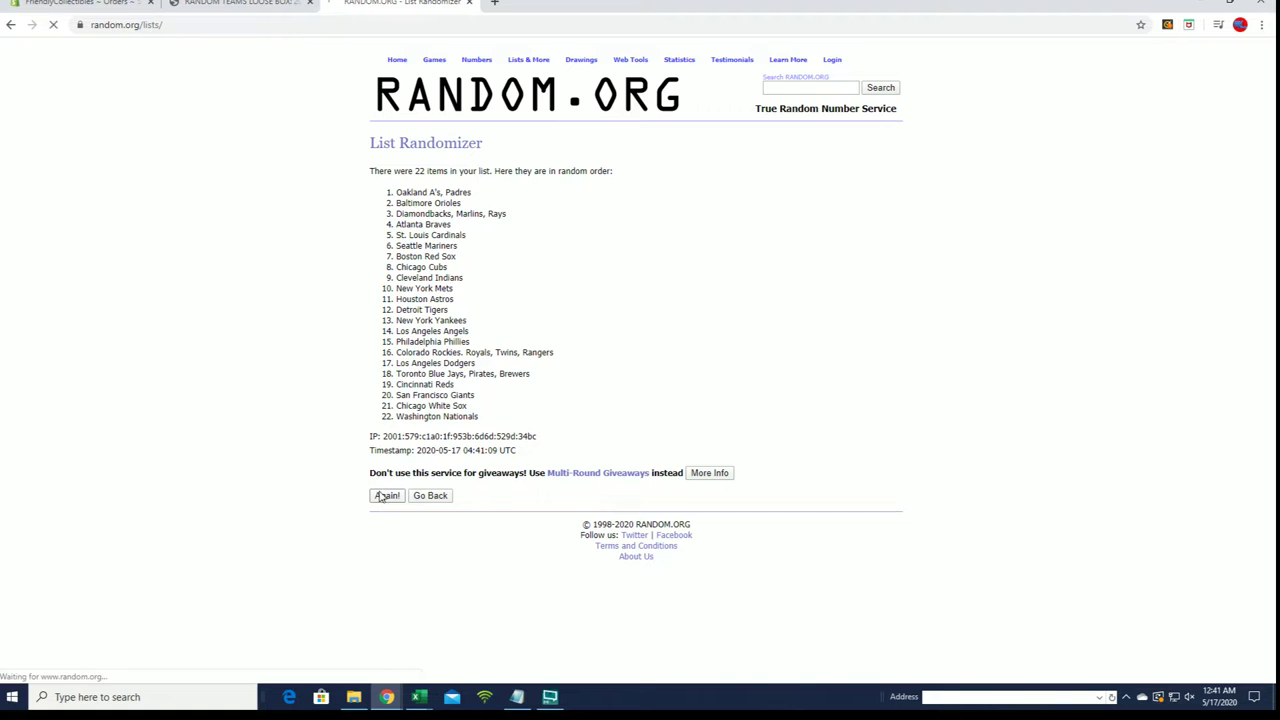
left_click(389, 518)
left_click(389, 518)
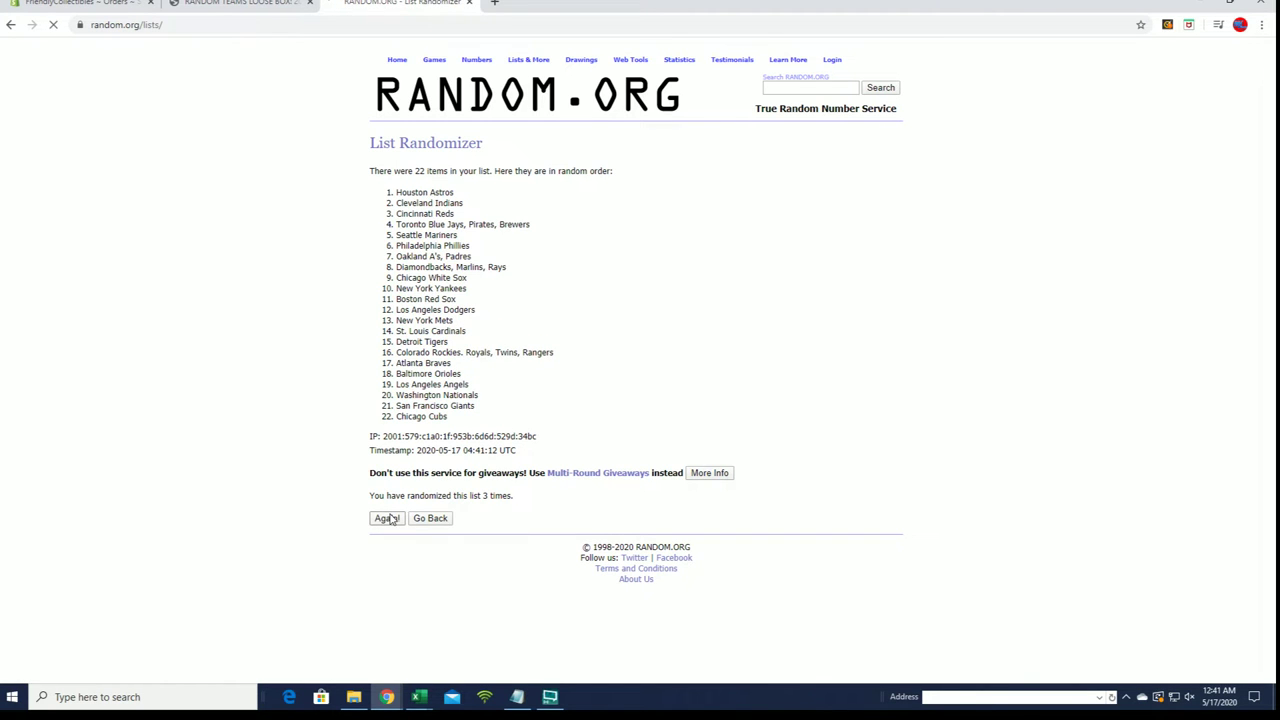
left_click(389, 518)
left_click(389, 518)
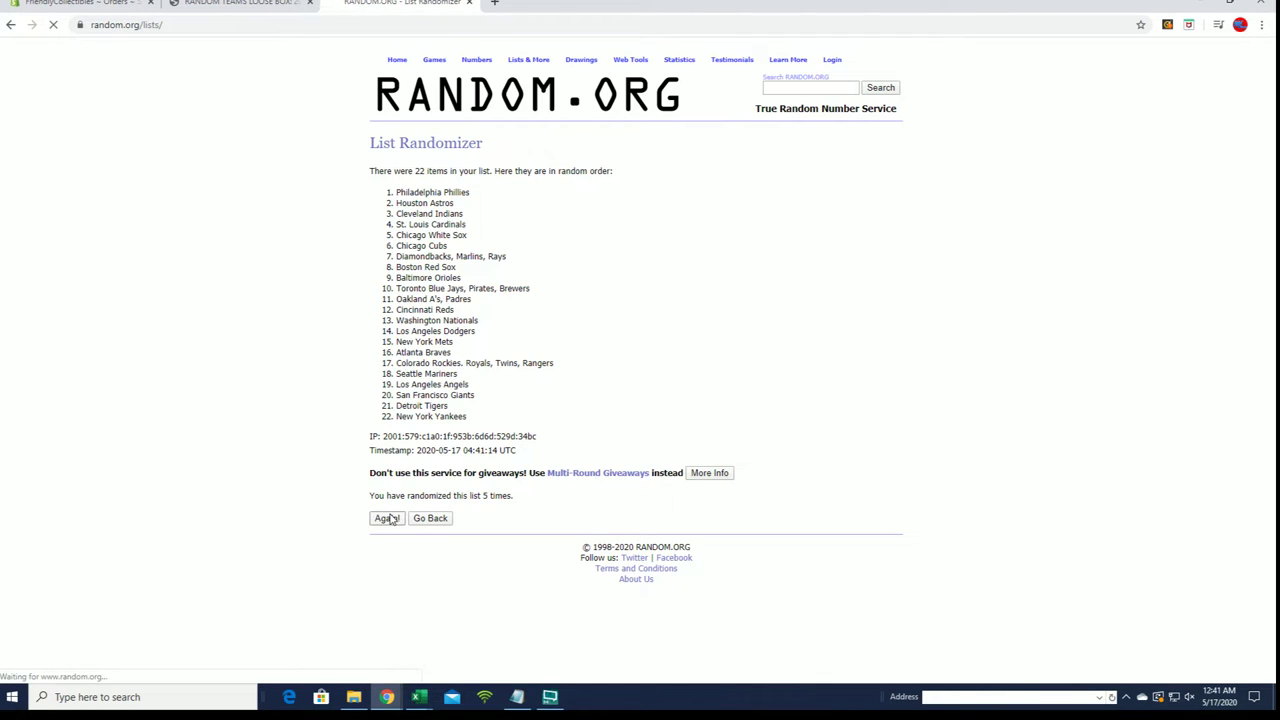
left_click(387, 518)
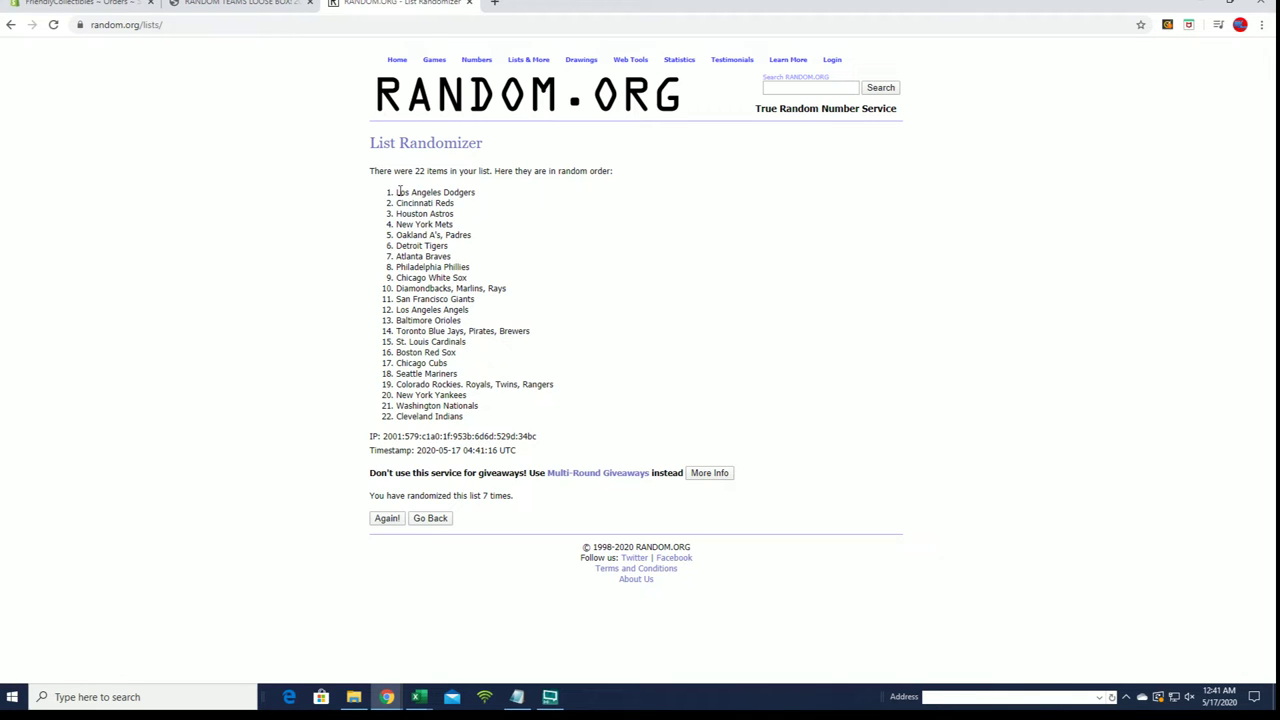
Copy the final shuffled team order for the spreadsheet
left_click_drag(398, 192, 494, 426)
right_click(460, 317)
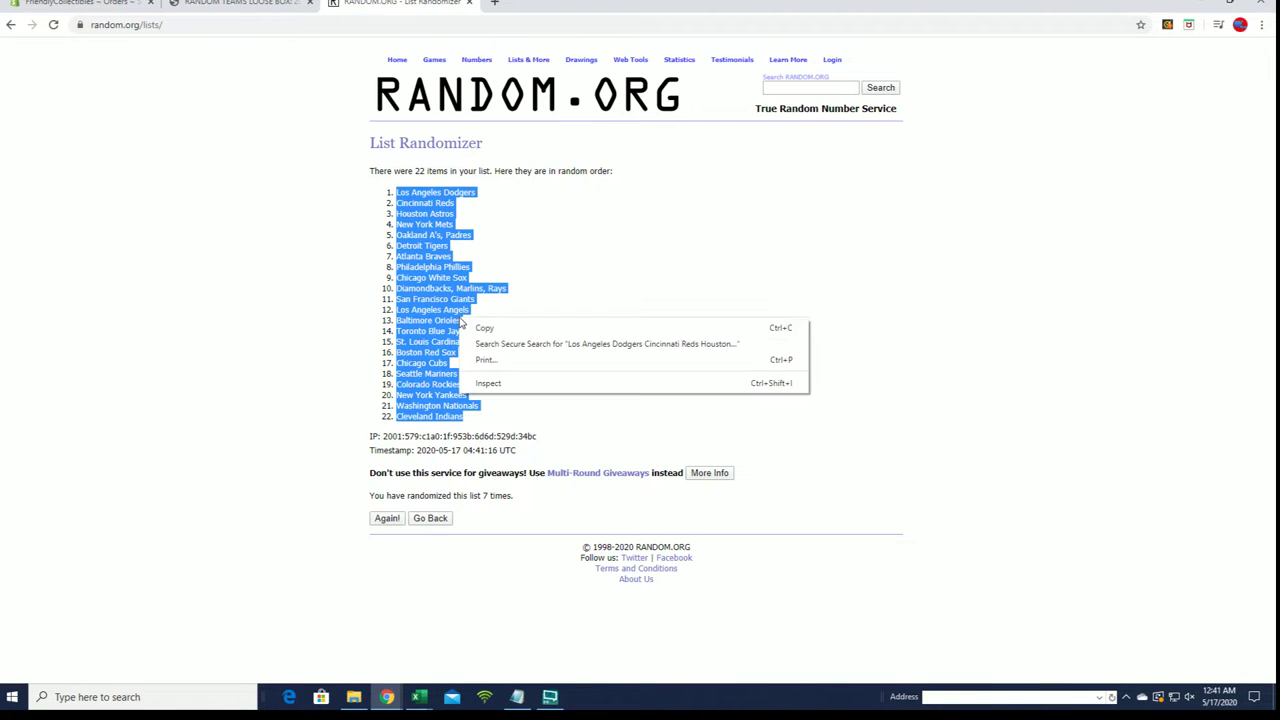
left_click(566, 321)
key("alt+Tab")
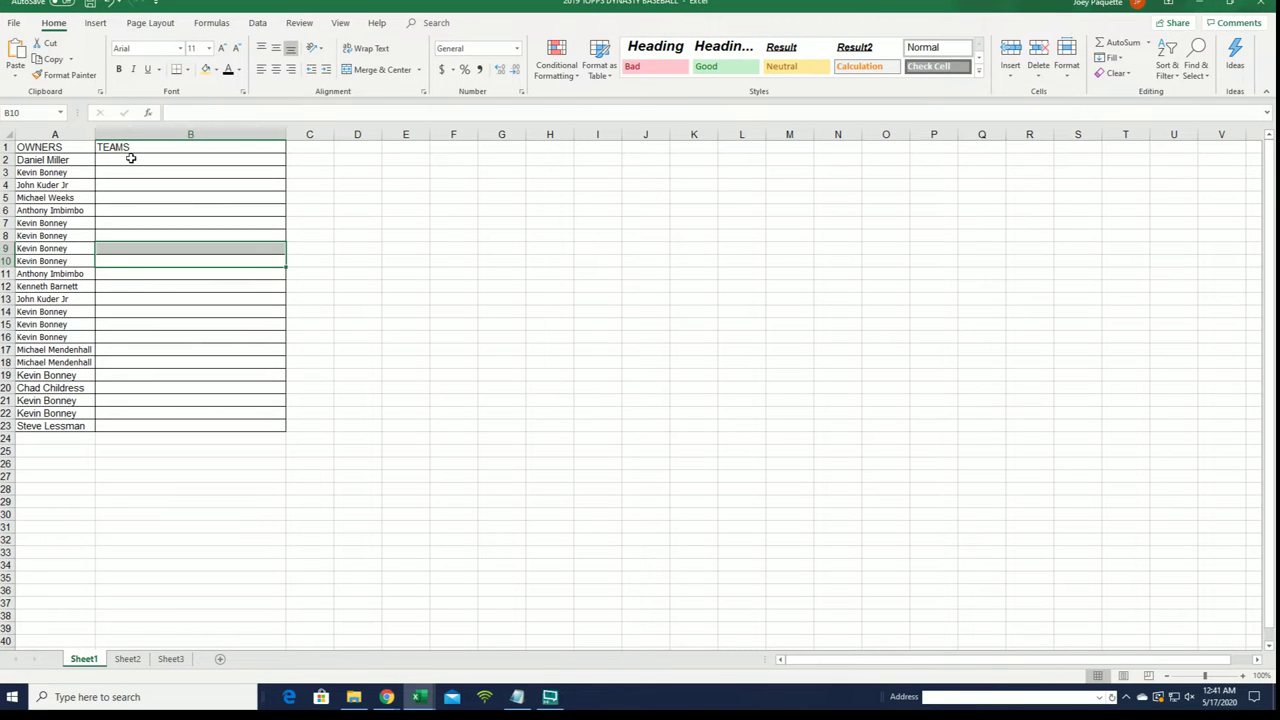
Paste the shuffled teams into B2 as plain text
left_click(130, 161)
right_click(130, 161)
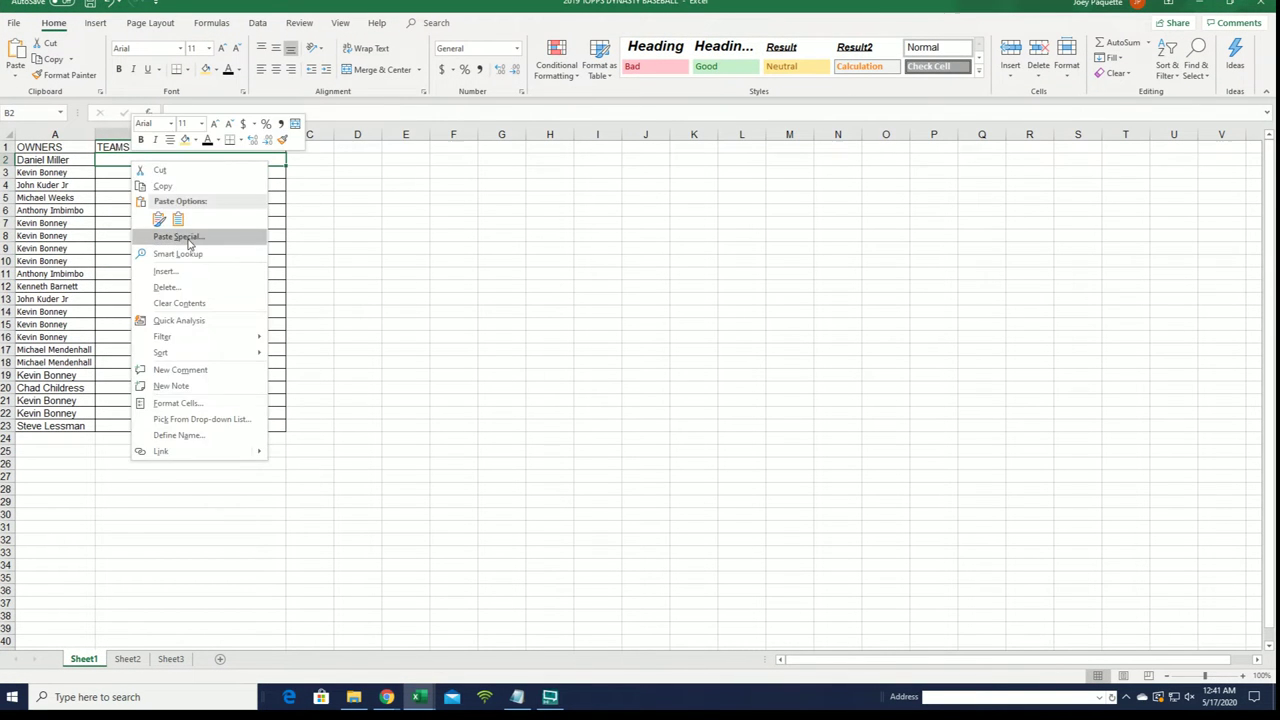
left_click(175, 240)
left_click(90, 167)
left_click(277, 358)
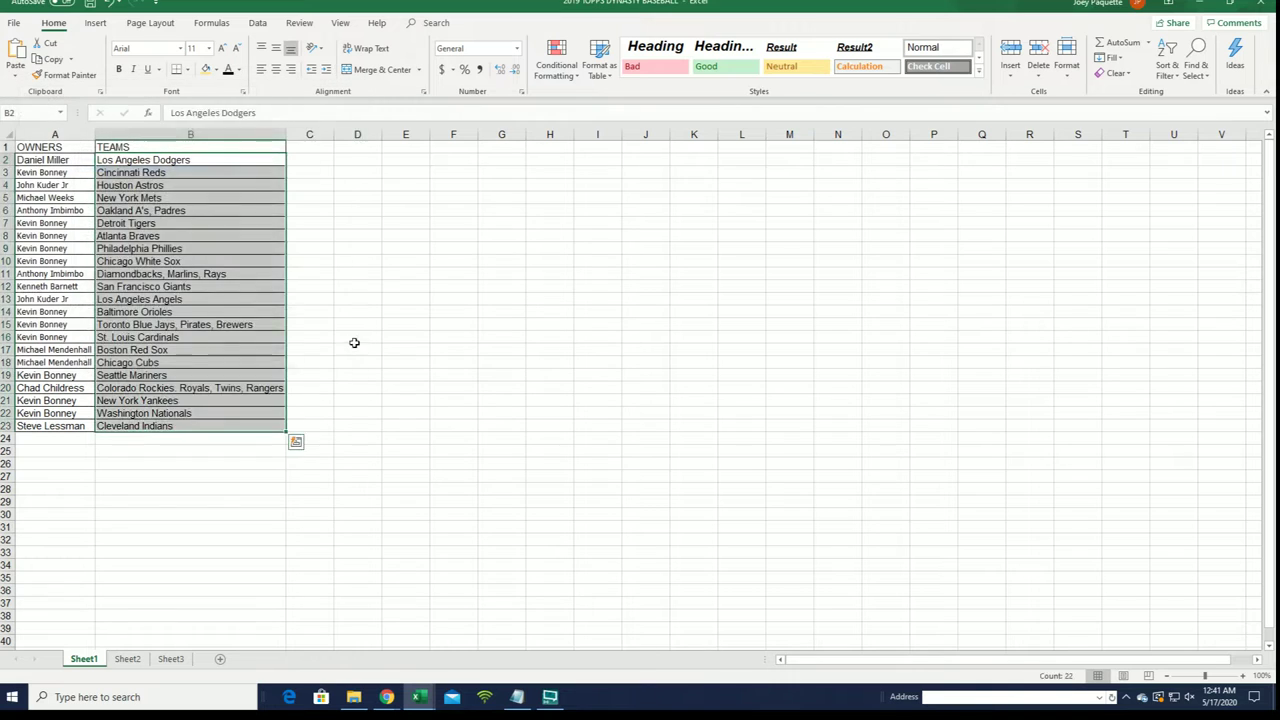
left_click(355, 340)
Bold the OWNERS and TEAMS columns and adjust their widths and alignment
left_click_drag(86, 134, 147, 138)
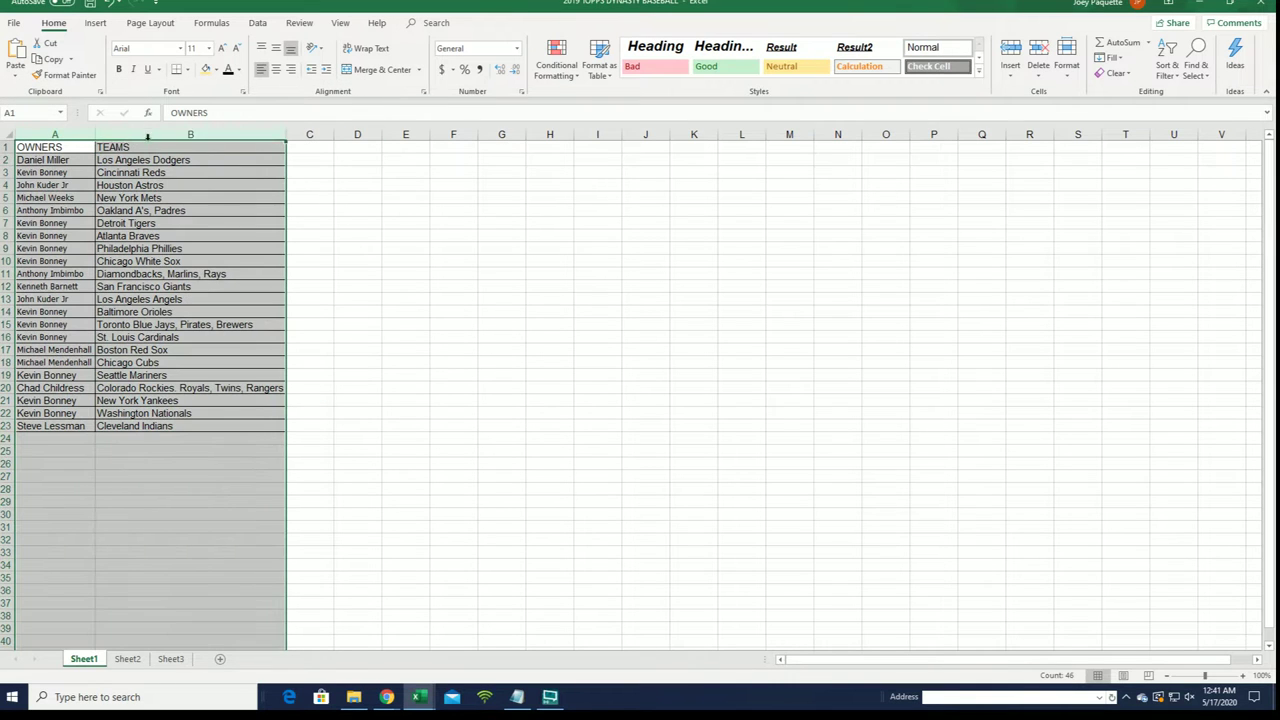
left_click(118, 69)
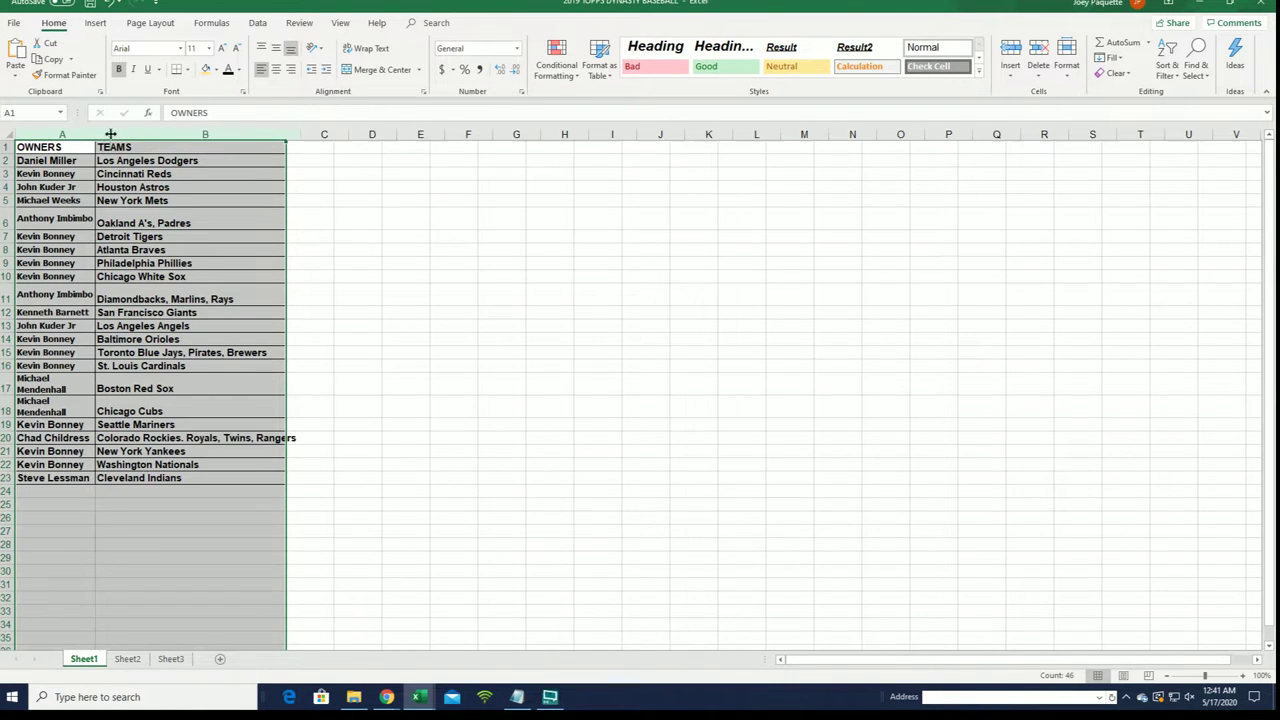
double_click(96, 135)
left_click_drag(205, 134, 355, 130)
left_click(403, 174)
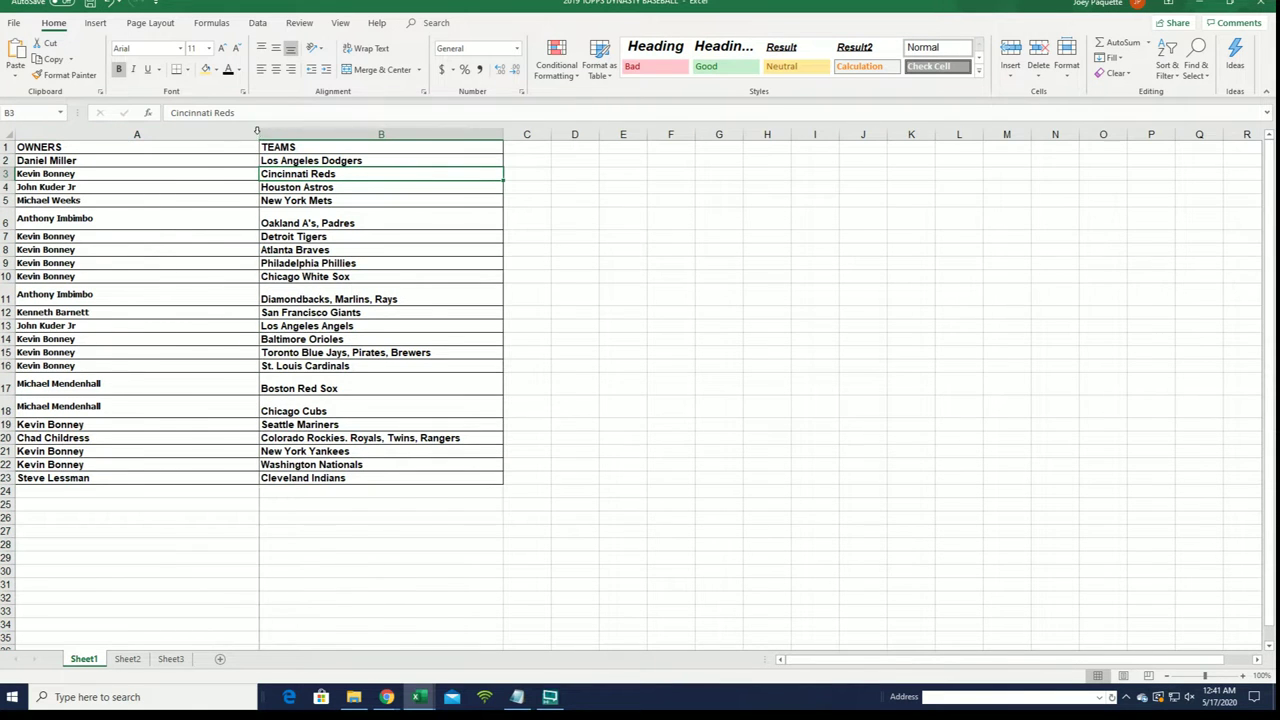
left_click_drag(255, 135, 135, 133)
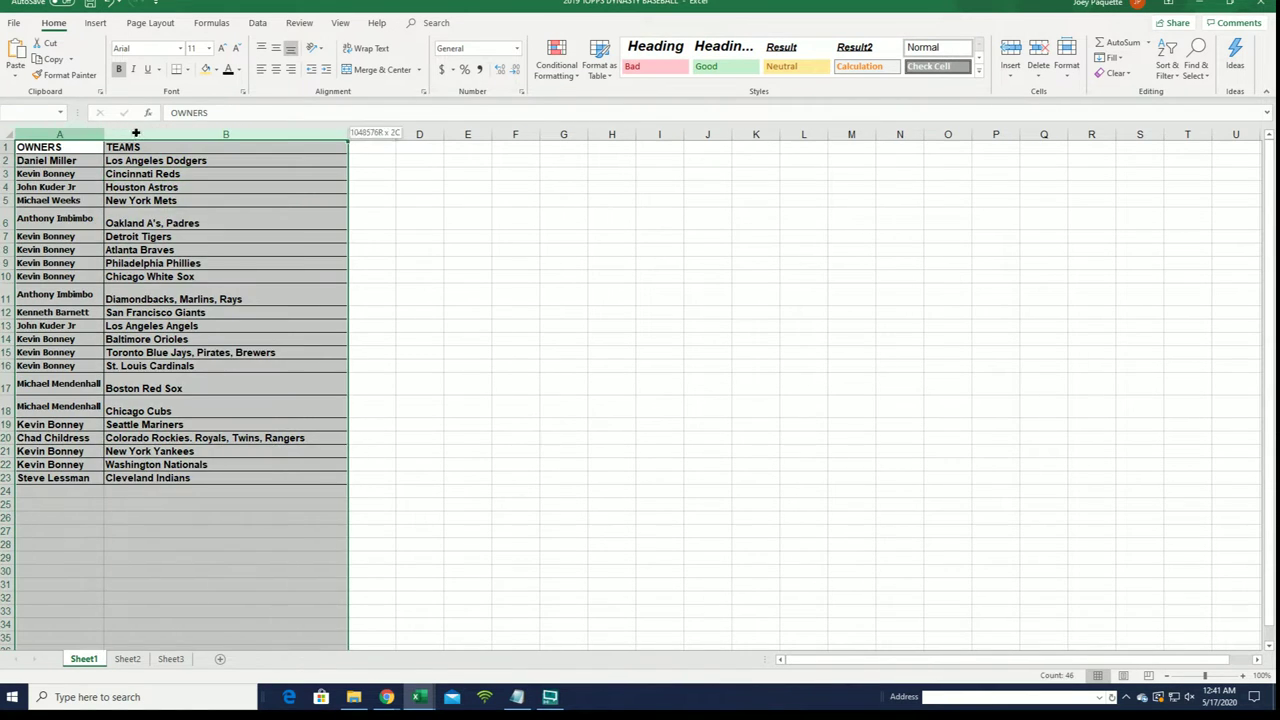
left_click(276, 69)
left_click(276, 69)
left_click(371, 200)
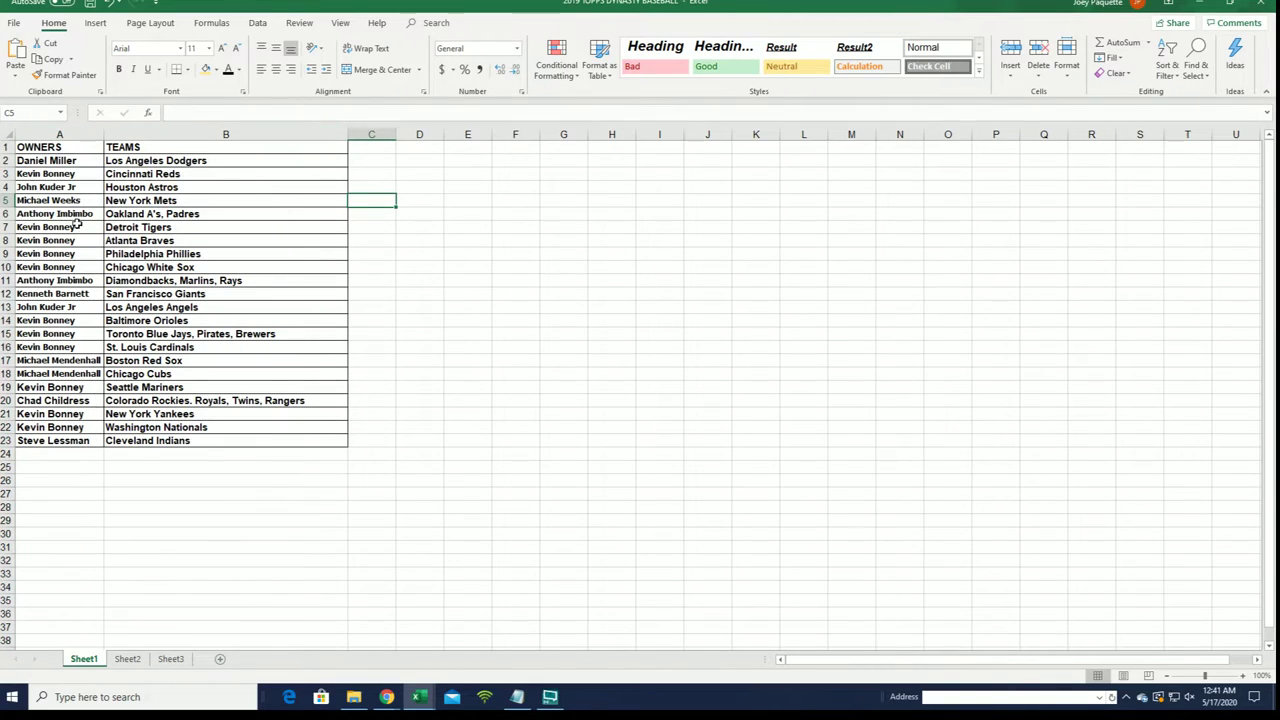
left_click(55, 161)
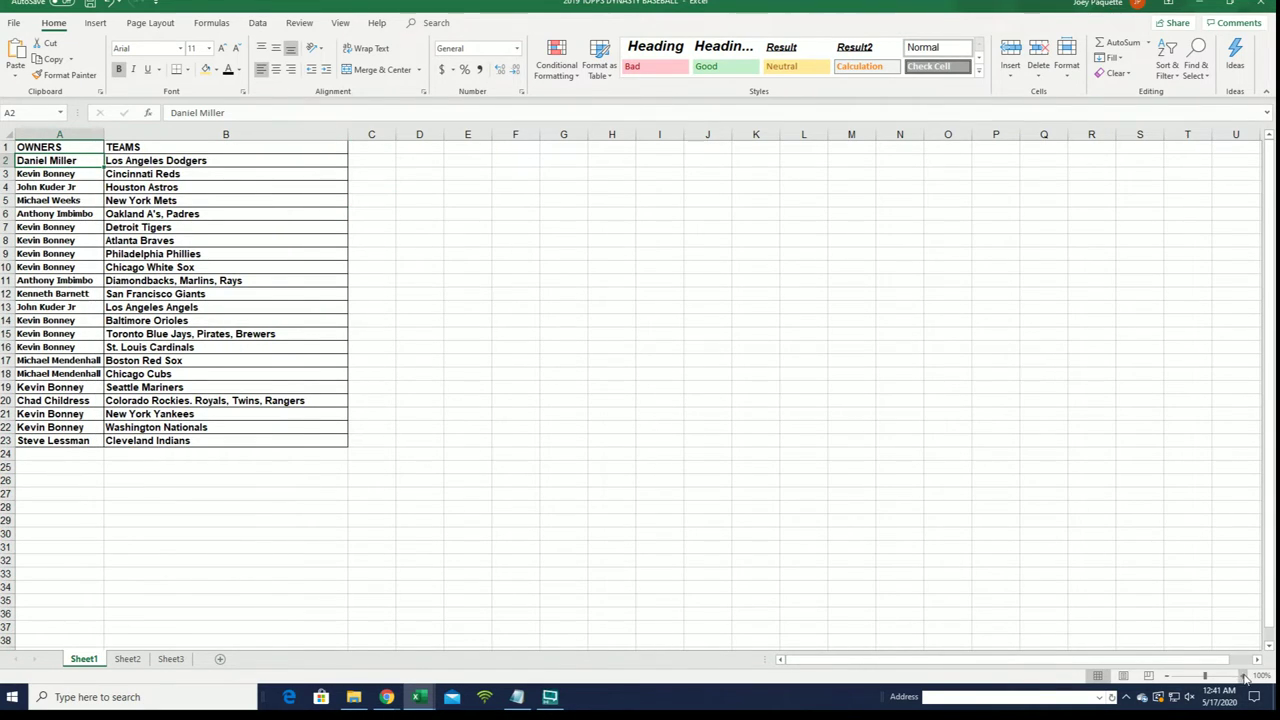
Zoom the sheet to 160% and widen the OWNERS column so names fit
left_click(1244, 677)
left_click(1244, 677)
left_click(1244, 677)
left_click(1244, 677)
left_click(1244, 677)
left_click(1244, 677)
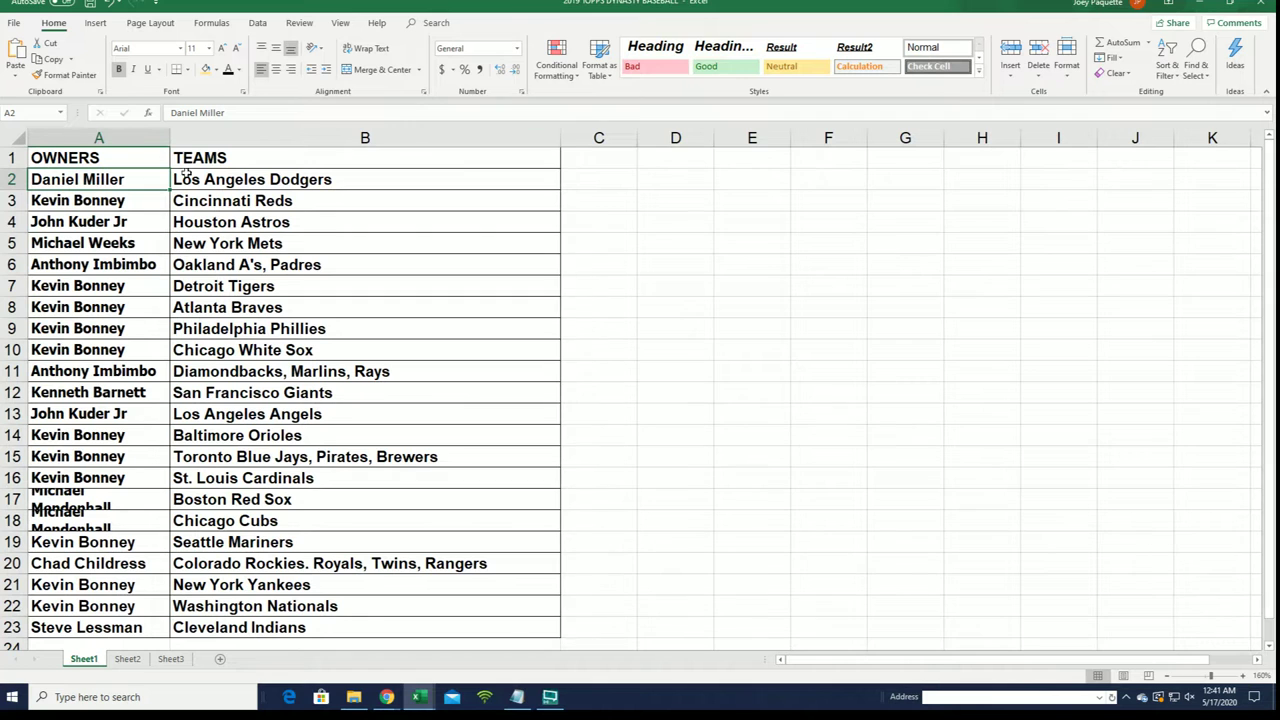
left_click(176, 142)
left_click_drag(169, 140, 176, 138)
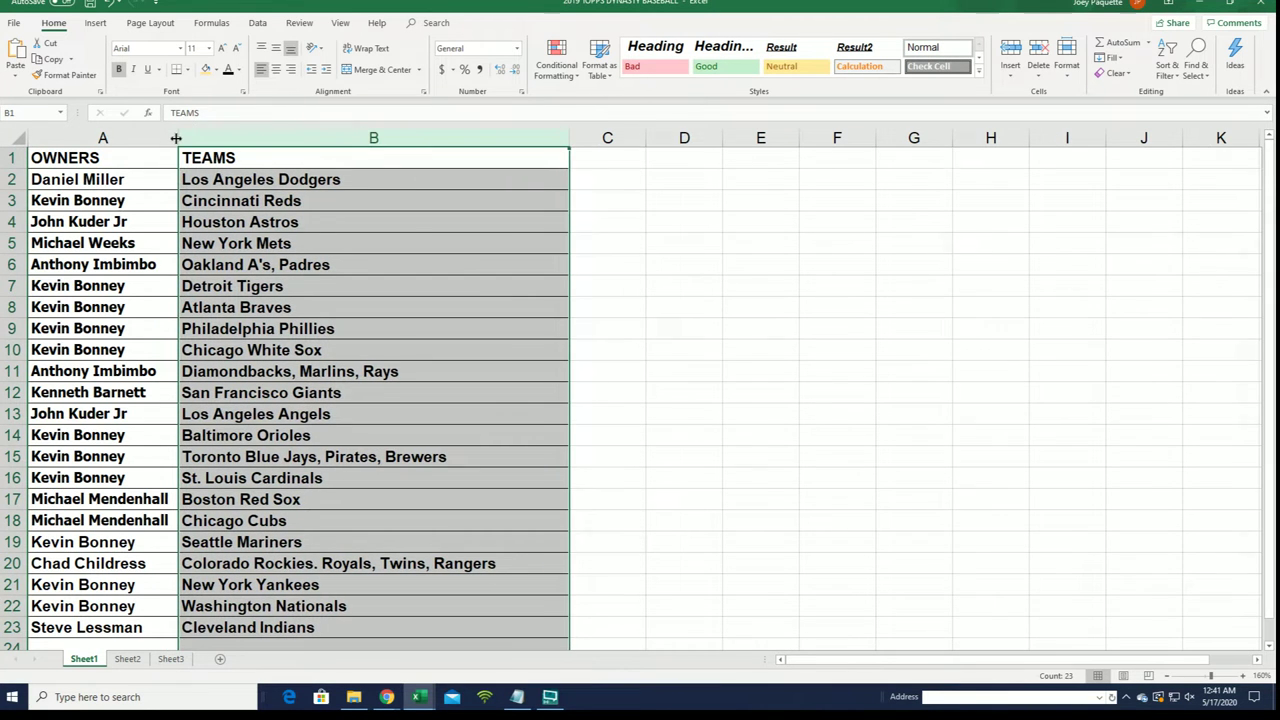
left_click_drag(672, 282, 670, 266)
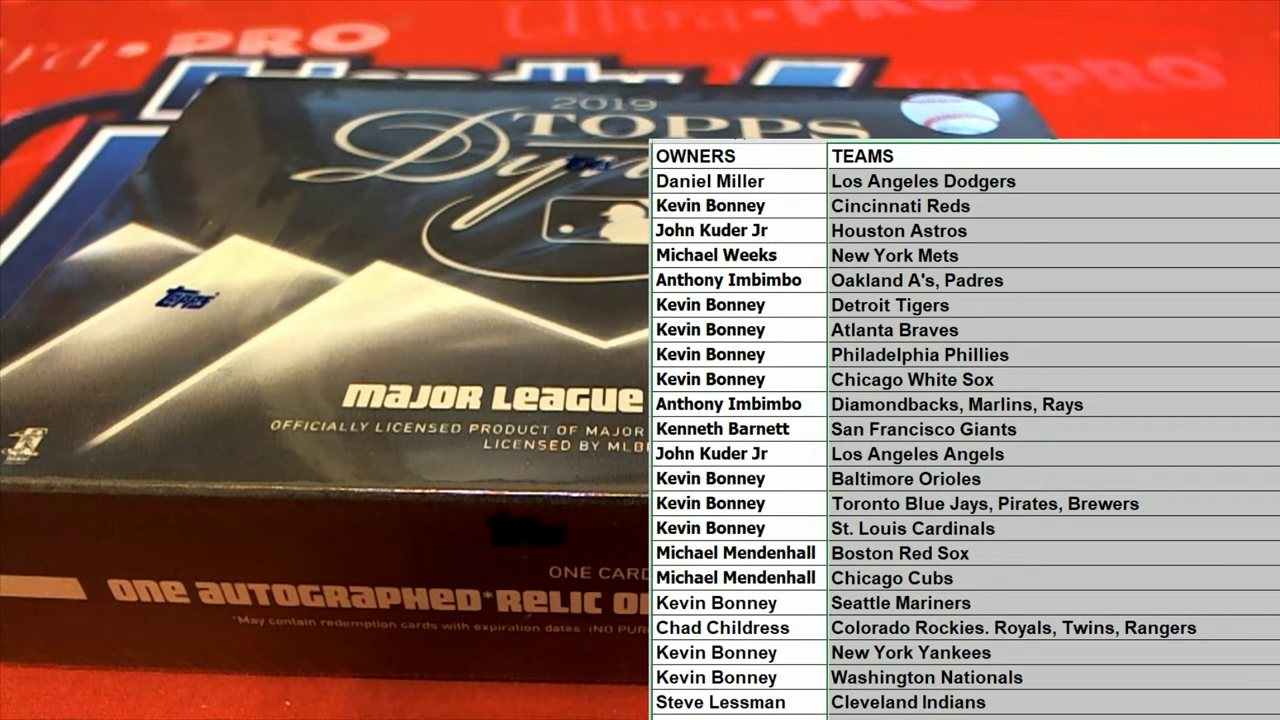
Sort the rows A to Z by team, expanding the selection to keep owners alongside
key("alt+a")
key("s")
key("a")
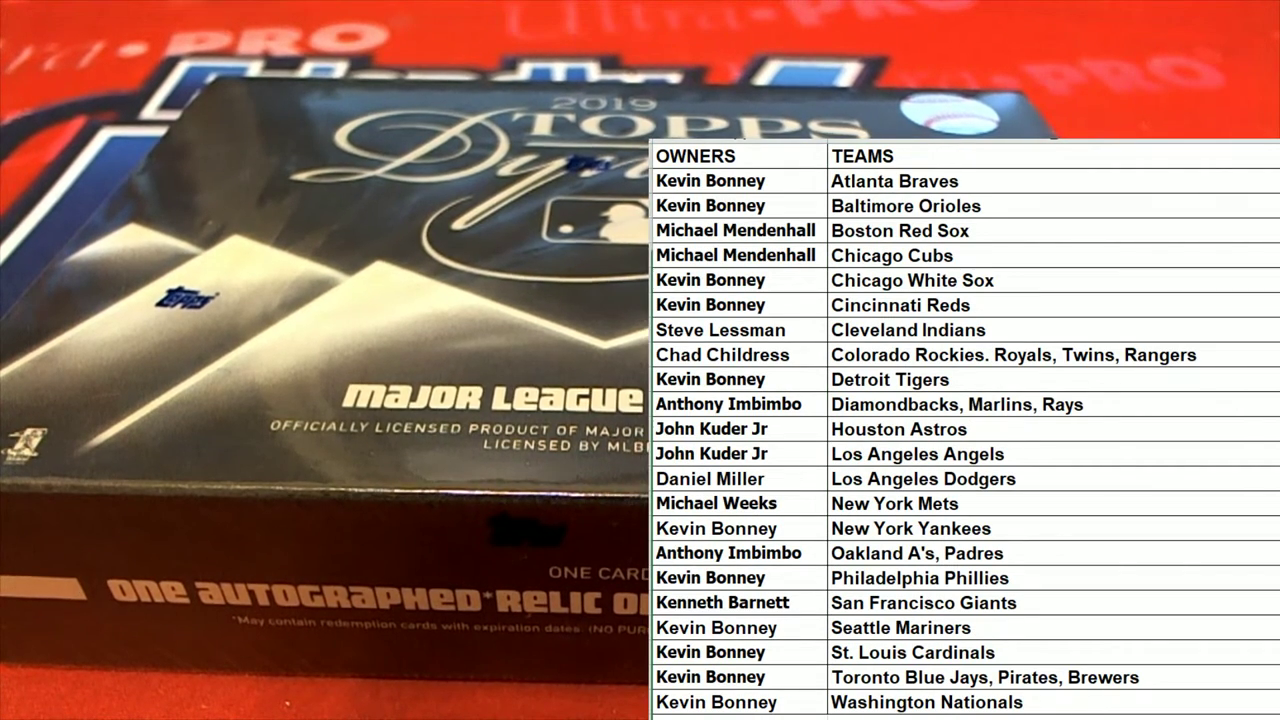
AutoFit the TEAMS column width to its text
key("ctrl+space")
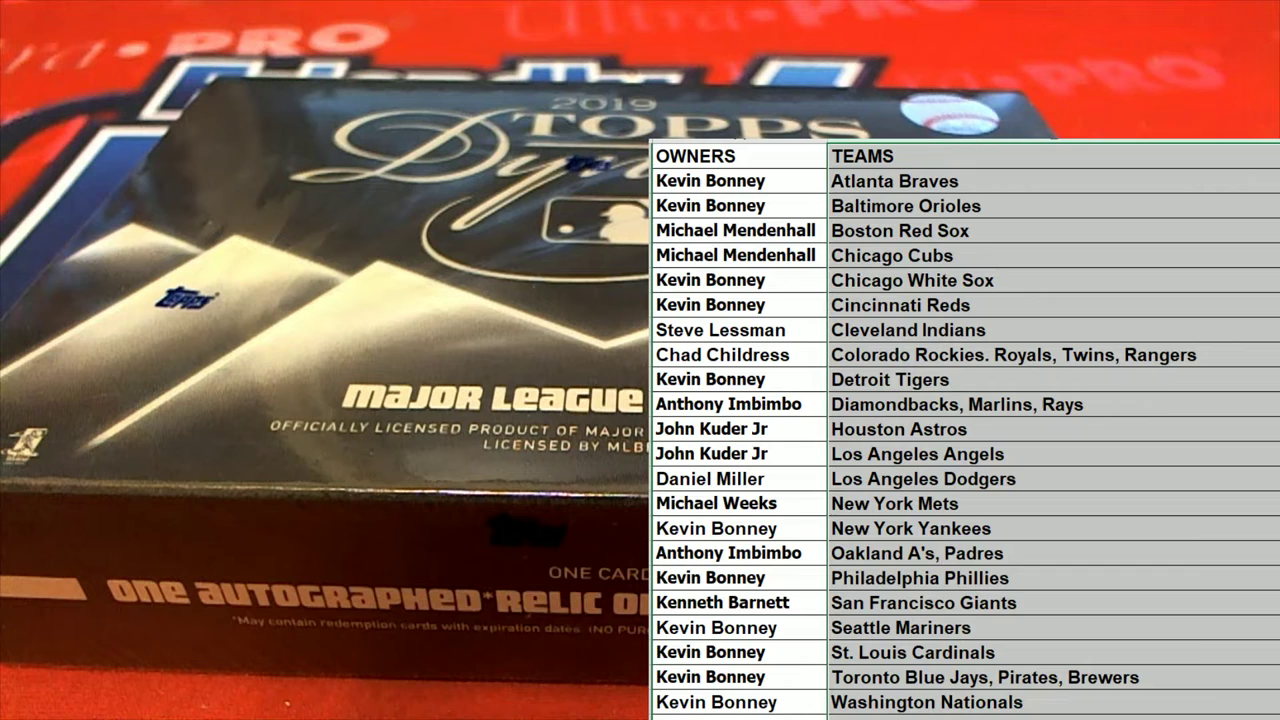
key("alt+h")
key("o")
key("i")
left_click(1256, 186)
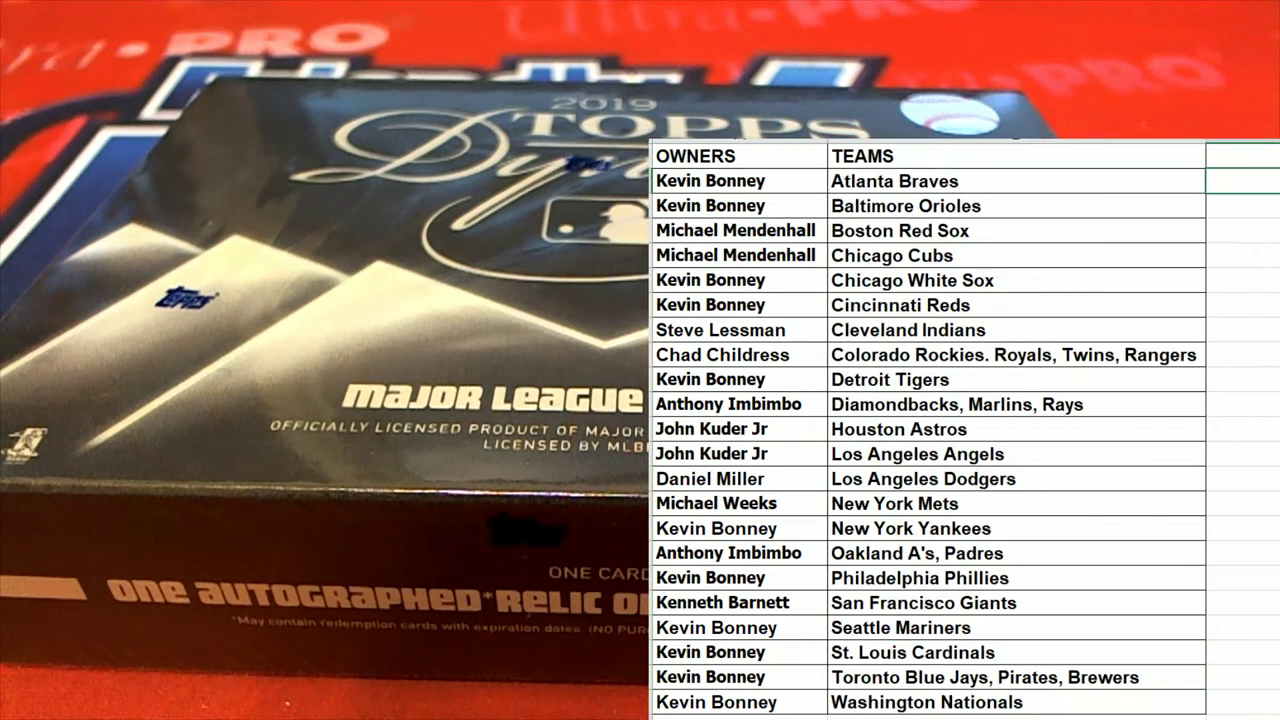